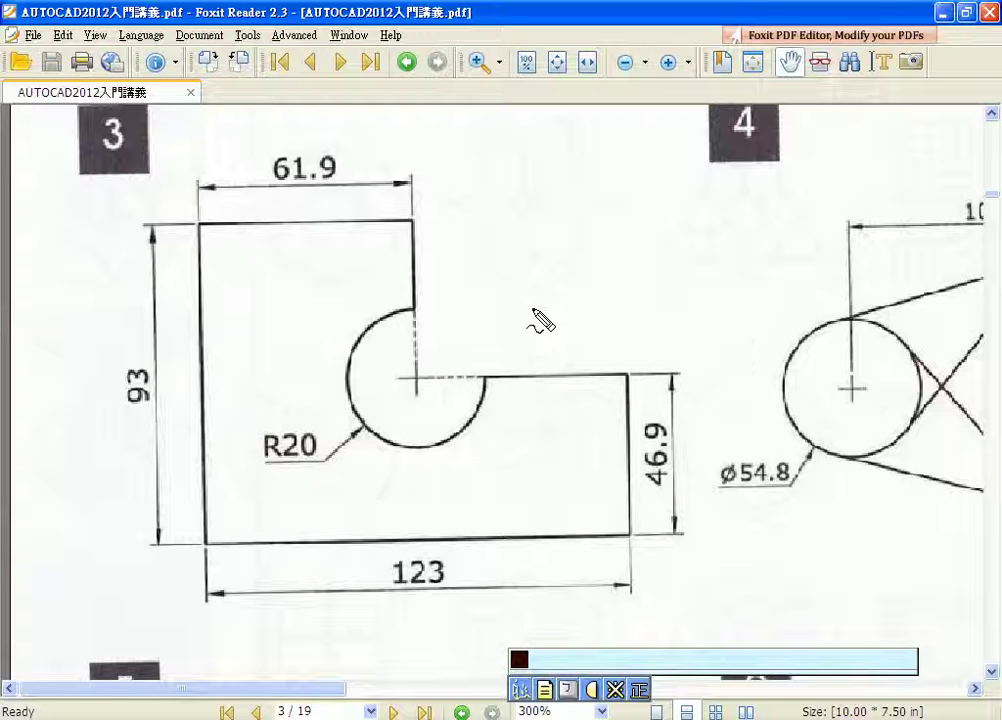
# Step: In red pencil, circle the 123 dimension, trace the bottom and left edges, and start circling 93
pyautogui.moveTo(425, 596); pyautogui.dragTo(378, 578)
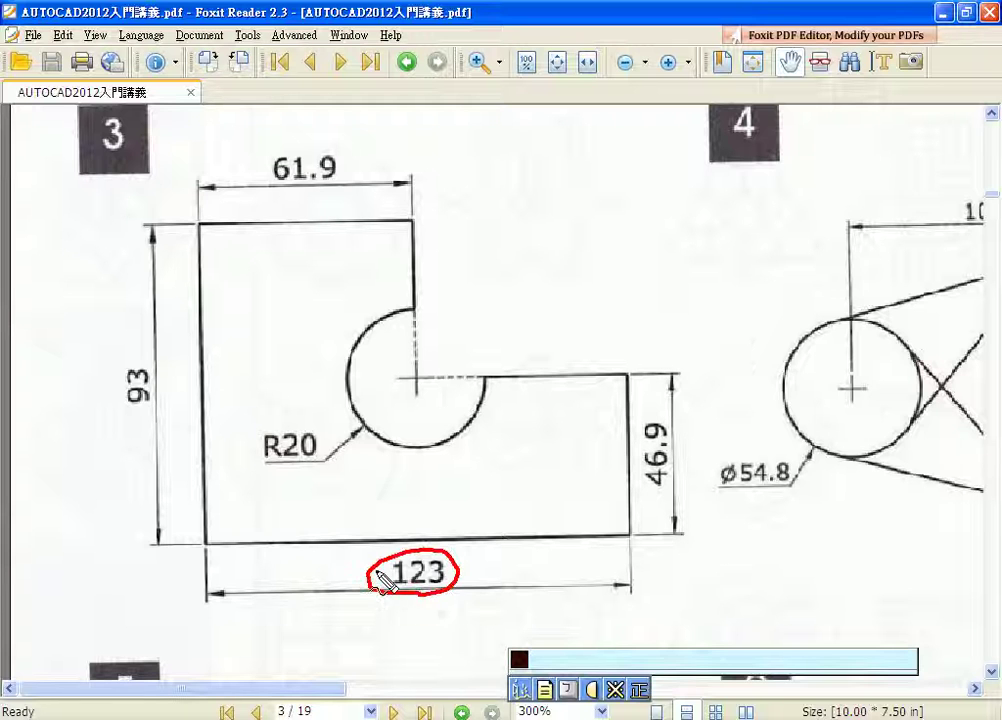
pyautogui.moveTo(205, 546); pyautogui.dragTo(632, 541)
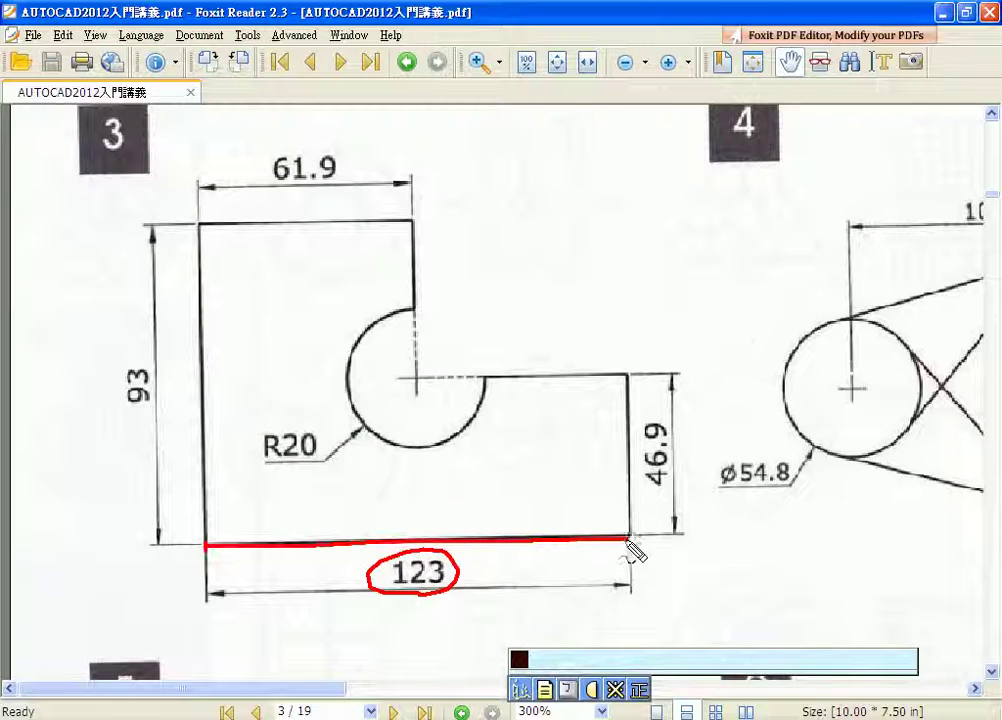
pyautogui.moveTo(205, 546)
pyautogui.mouseDown()
pyautogui.moveTo(179, 358)
pyautogui.moveTo(176, 224)
pyautogui.mouseUp()
pyautogui.moveTo(128, 393)
pyautogui.mouseDown()
pyautogui.moveTo(141, 426)
pyautogui.moveTo(158, 432)
pyautogui.mouseUp()
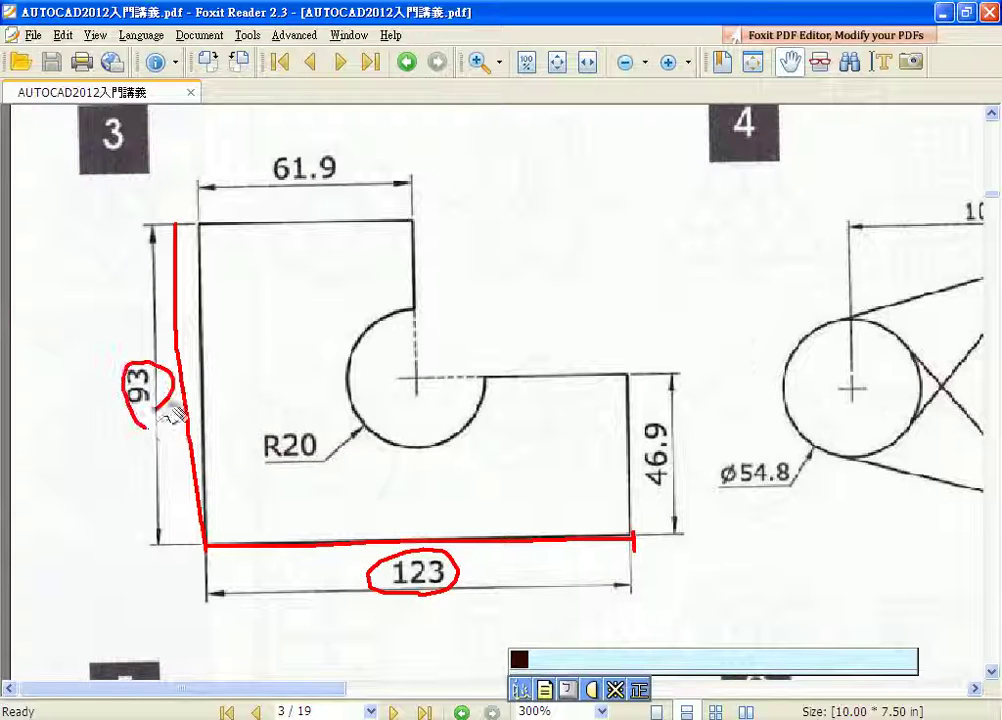
# Step: Mark the bottom-left right angle, trace the 61.9 top and 46.9 right edges, and question the notch
pyautogui.moveTo(204, 501); pyautogui.dragTo(247, 546)
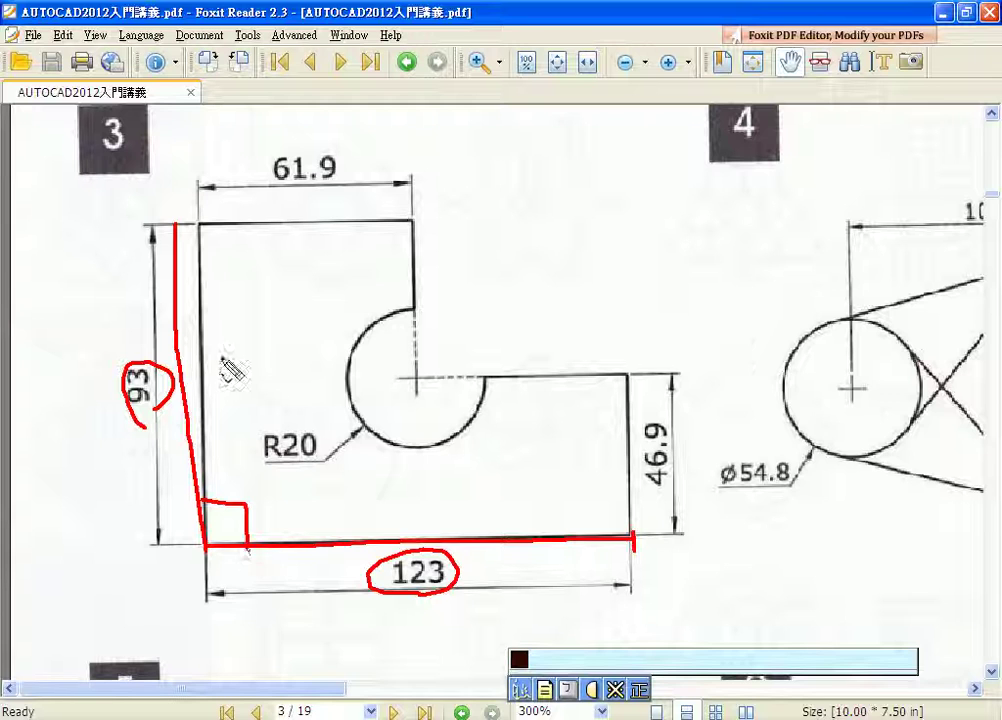
pyautogui.moveTo(204, 237); pyautogui.dragTo(401, 227)
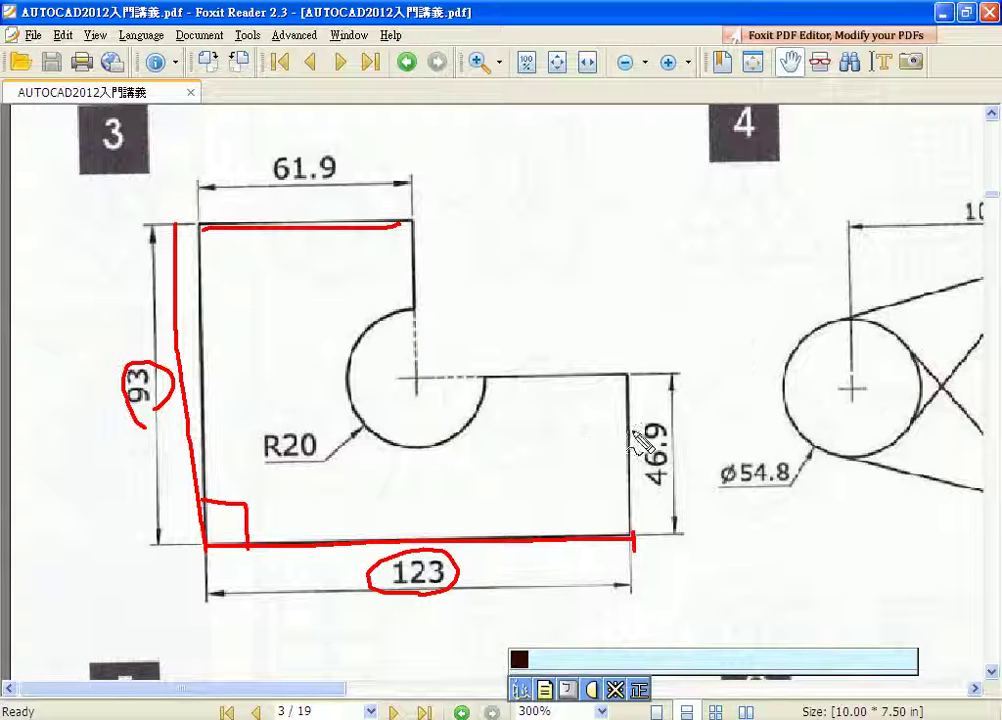
pyautogui.moveTo(629, 536); pyautogui.dragTo(628, 377)
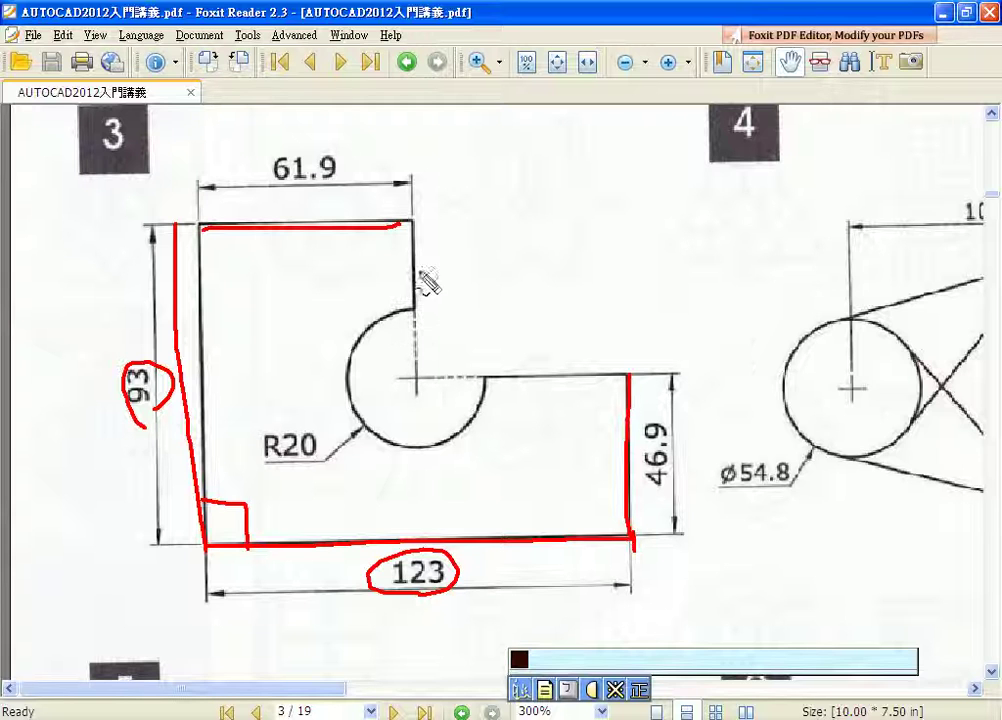
pyautogui.moveTo(532, 368)
pyautogui.mouseDown()
pyautogui.moveTo(551, 354)
pyautogui.moveTo(550, 385)
pyautogui.mouseUp()
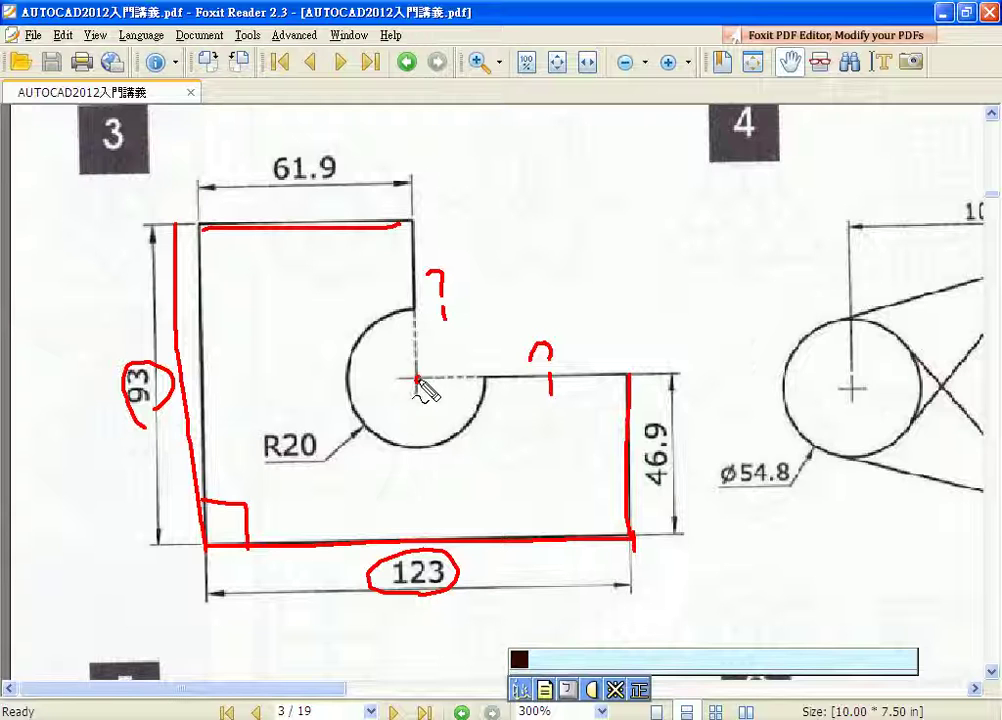
# Step: Circle R20 and sketch red notch guides and X marks, then wipe all annotations and refocus the reader
pyautogui.moveTo(271, 466)
pyautogui.mouseDown()
pyautogui.moveTo(268, 441)
pyautogui.moveTo(320, 455)
pyautogui.moveTo(277, 469)
pyautogui.mouseUp()
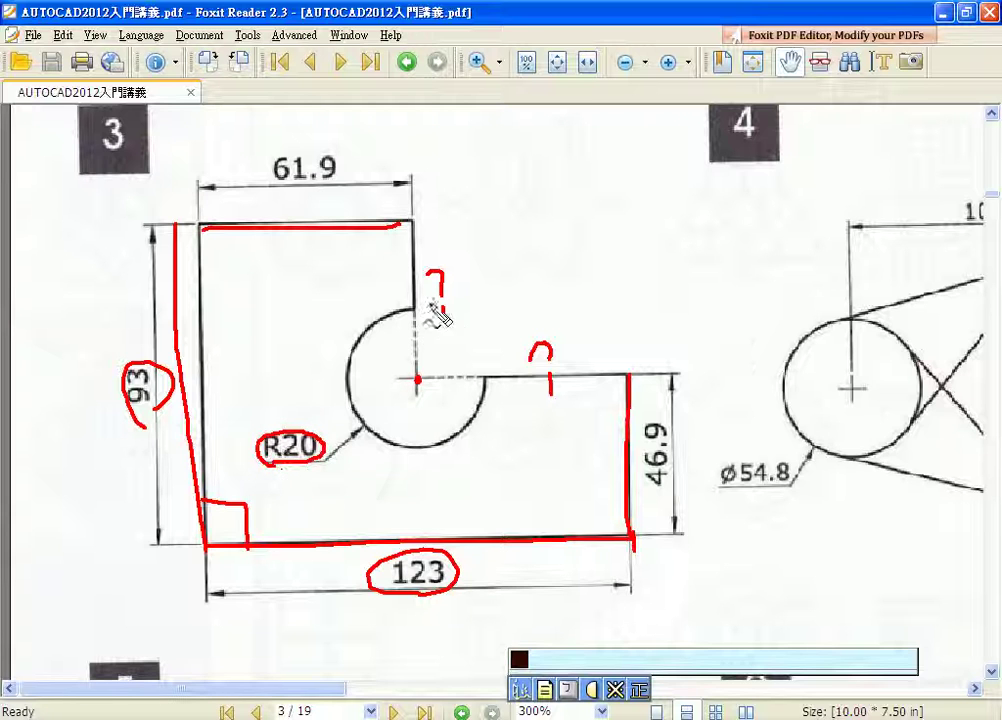
pyautogui.moveTo(420, 310)
pyautogui.mouseDown()
pyautogui.moveTo(441, 308)
pyautogui.moveTo(478, 357)
pyautogui.mouseUp()
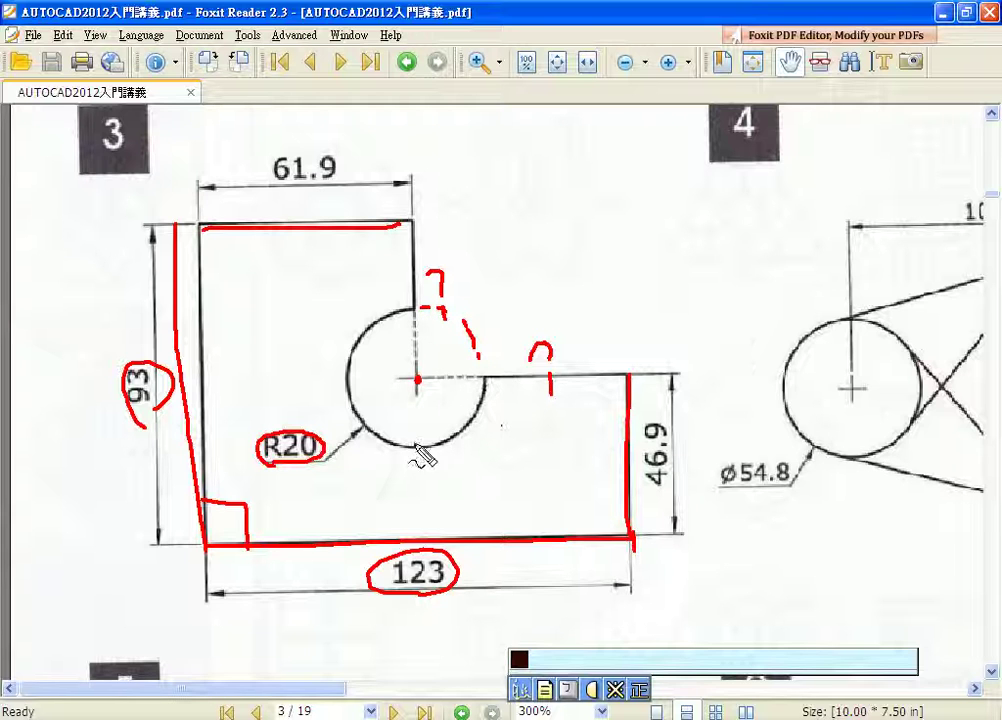
pyautogui.moveTo(462, 316)
pyautogui.mouseDown()
pyautogui.moveTo(472, 340)
pyautogui.moveTo(455, 336)
pyautogui.moveTo(457, 390)
pyautogui.mouseUp()
pyautogui.moveTo(426, 345); pyautogui.dragTo(413, 352)
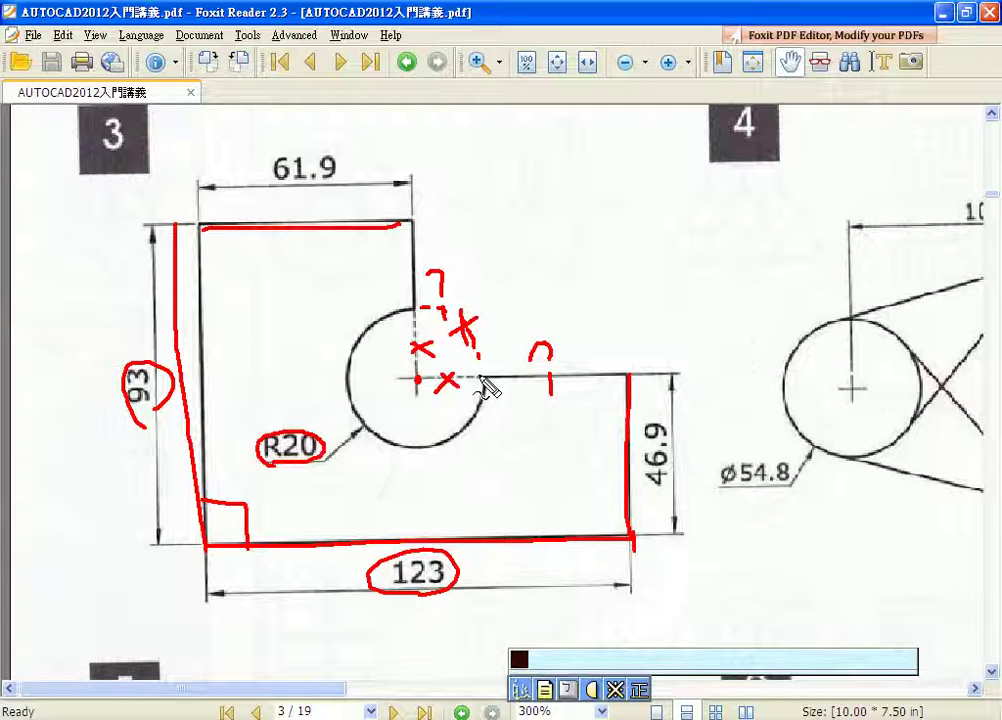
pyautogui.press('Escape')
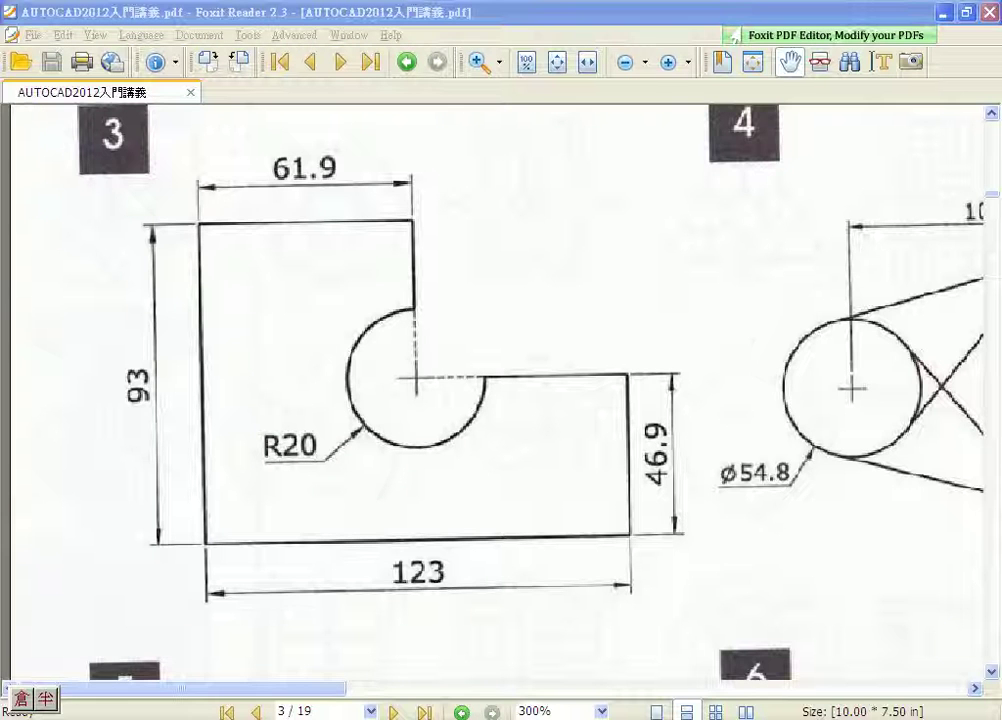
pyautogui.click(413, 661)
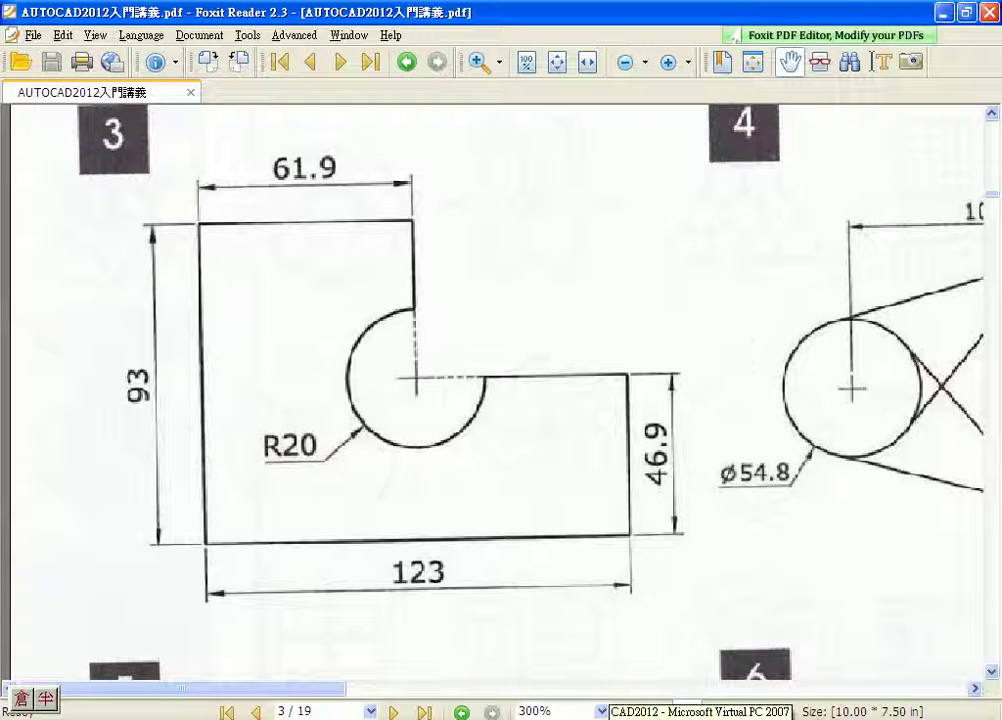
# Step: In AutoCAD, draw the 123-long horizontal bottom edge of the plate
pyautogui.click(700, 714)
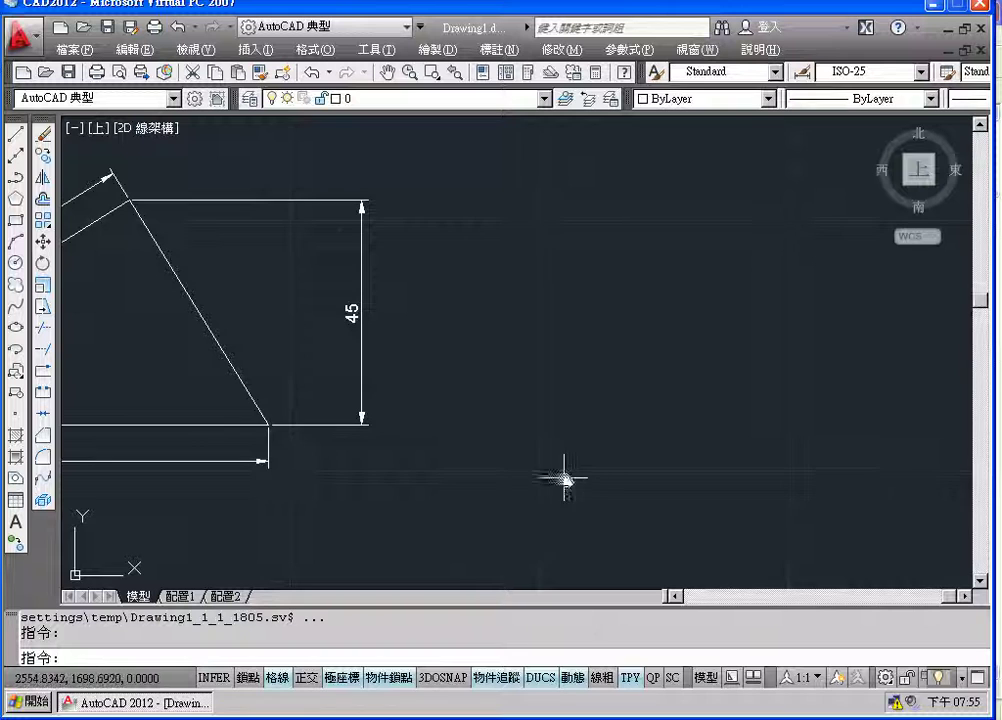
pyautogui.moveTo(563, 474); pyautogui.dragTo(291, 470, button='middle')
pyautogui.click(15, 133)
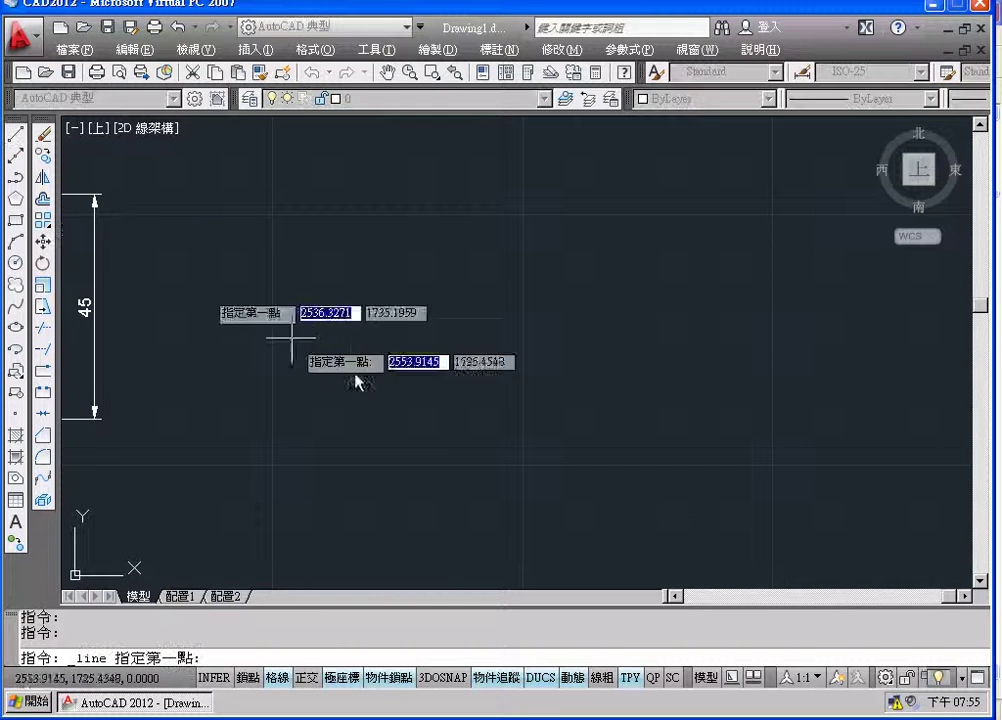
pyautogui.click(420, 467)
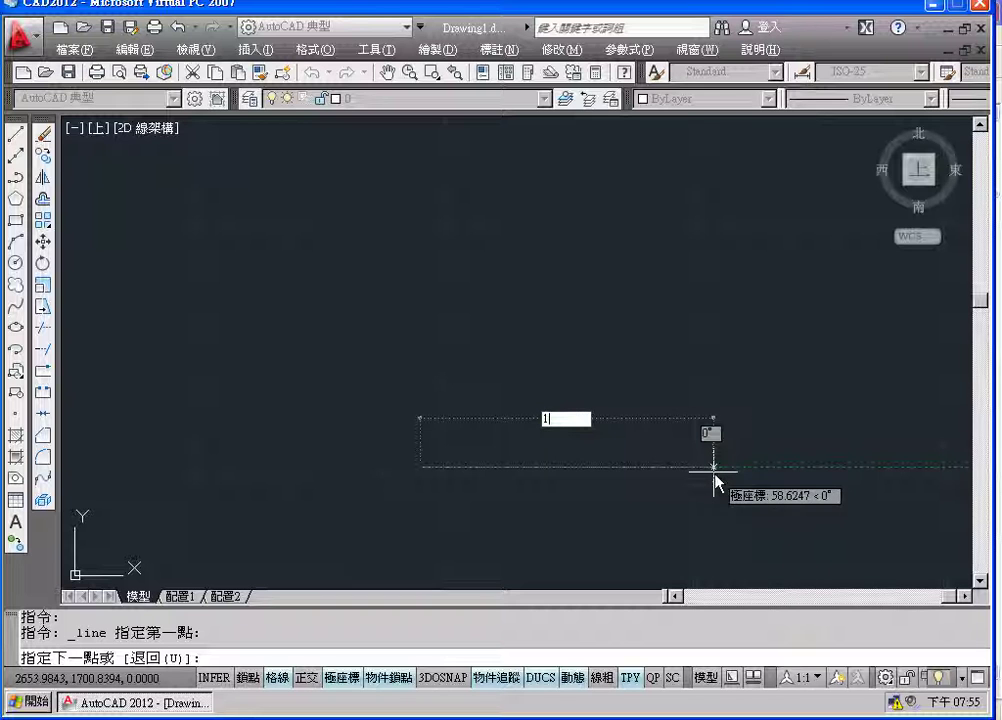
pyautogui.write('123')
pyautogui.press('Return')
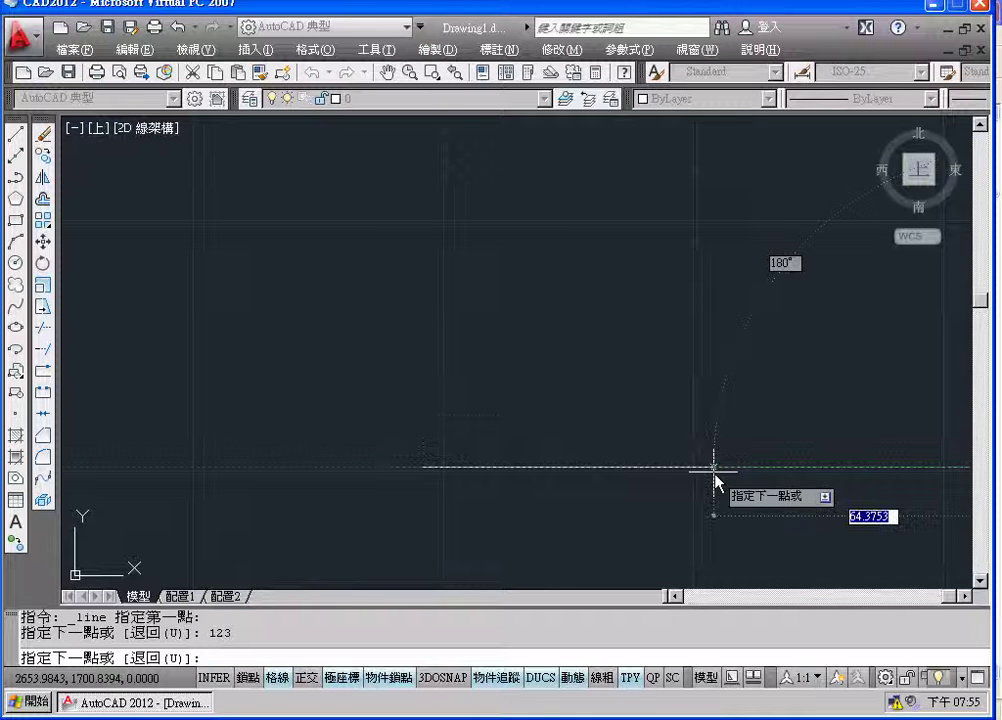
pyautogui.press('Return')
# Step: From the bottom edge's left end, draw the 93 left edge up and the 61.9 top edge right
pyautogui.scroll(-1, 264, 260)
pyautogui.moveTo(416, 273); pyautogui.dragTo(347, 320, button='middle')
pyautogui.click(16, 134)
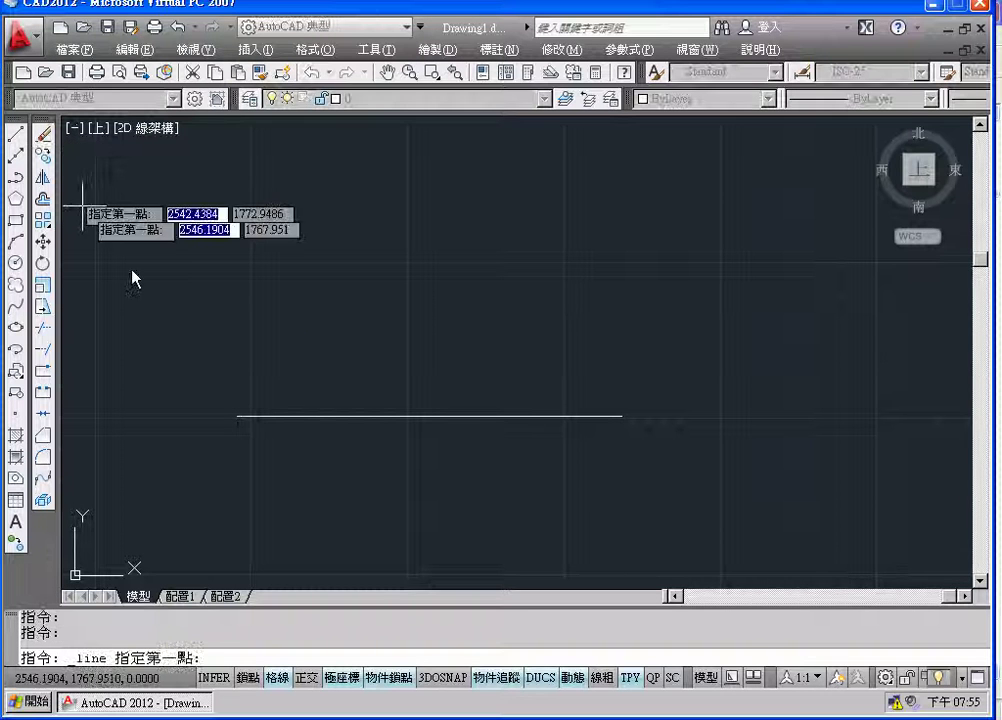
pyautogui.click(237, 415)
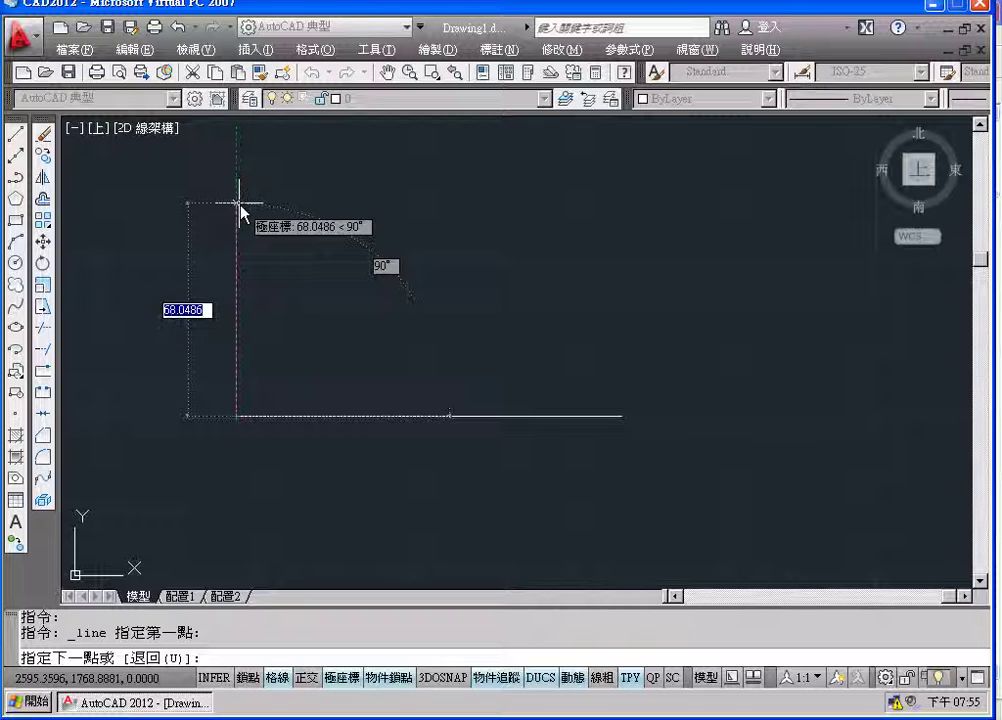
pyautogui.write('93')
pyautogui.press('Return')
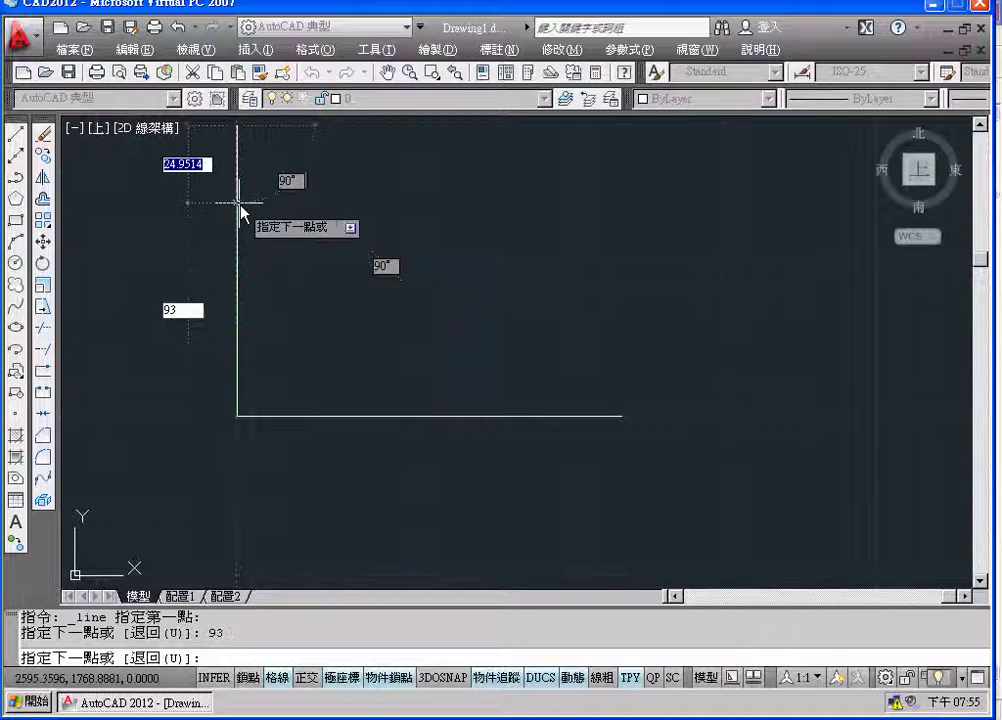
pyautogui.moveTo(242, 212)
pyautogui.mouseDown(button='middle')
pyautogui.moveTo(390, 228)
pyautogui.moveTo(392, 249)
pyautogui.mouseUp(button='middle')
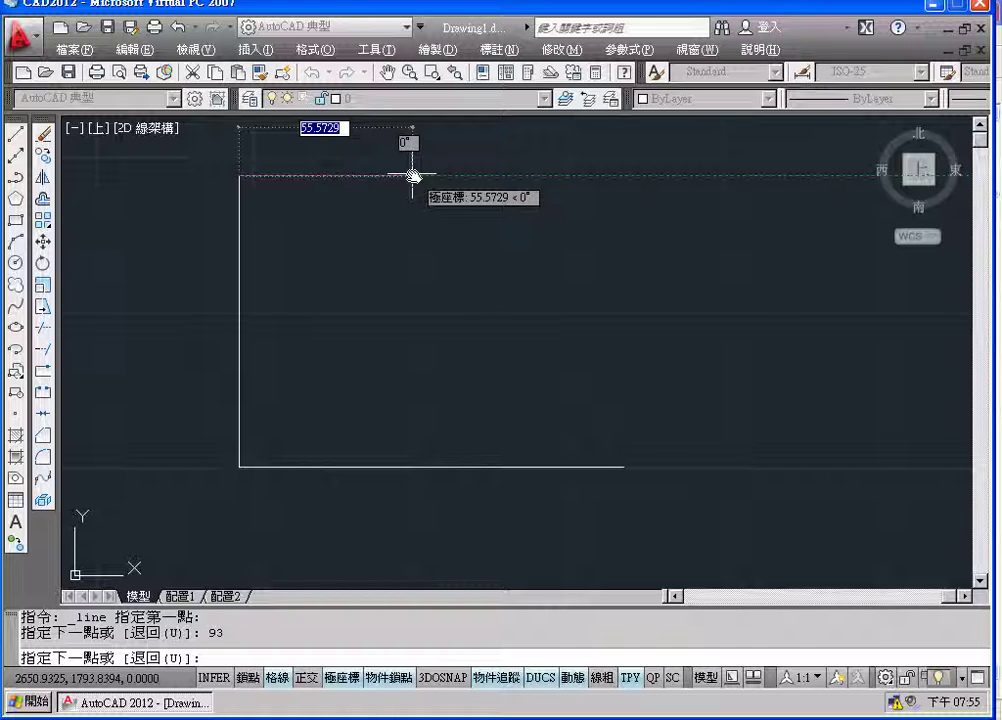
pyautogui.write('61.9')
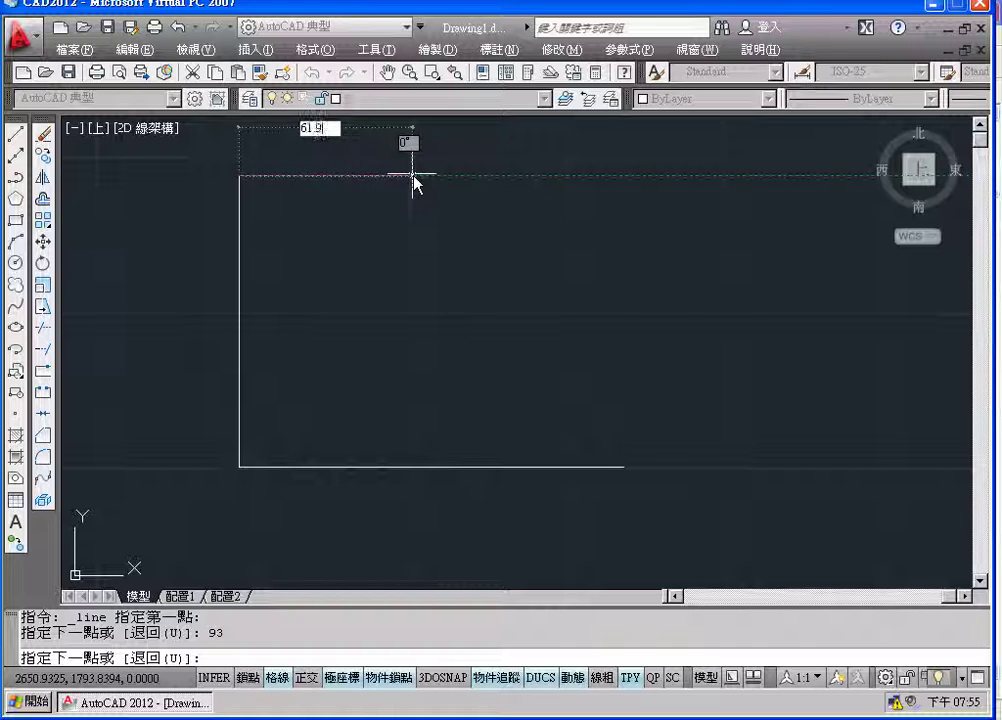
pyautogui.press('Return')
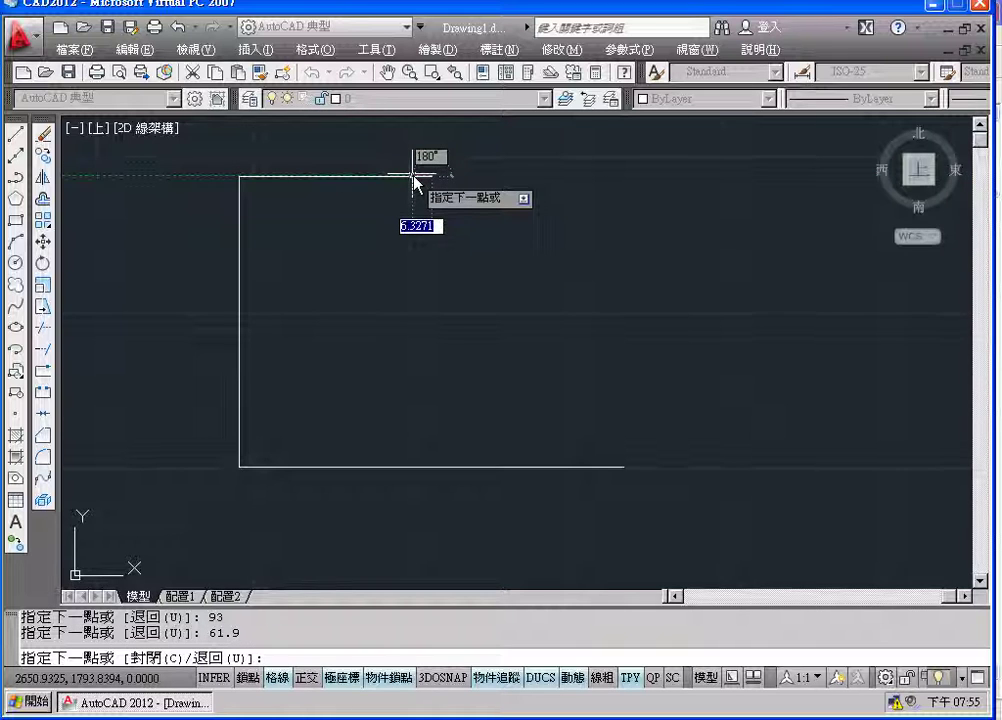
pyautogui.press('Return')
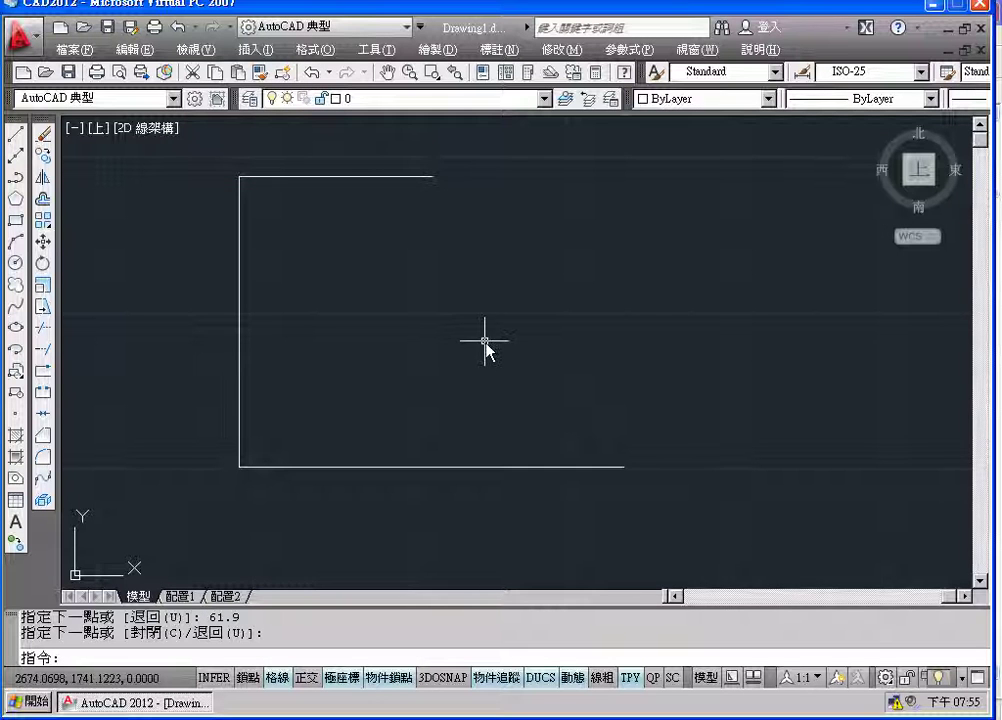
# Step: Draw a 46.9 vertical line up from the right end of the 123 bottom edge
pyautogui.moveTo(622, 408); pyautogui.dragTo(557, 422, button='middle')
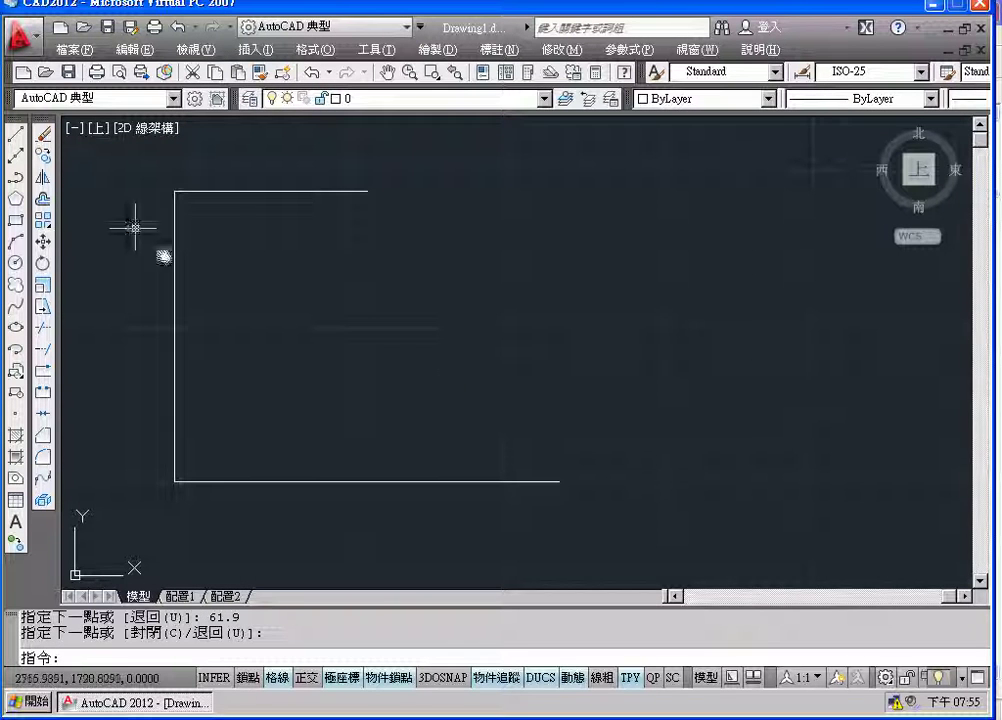
pyautogui.click(16, 133)
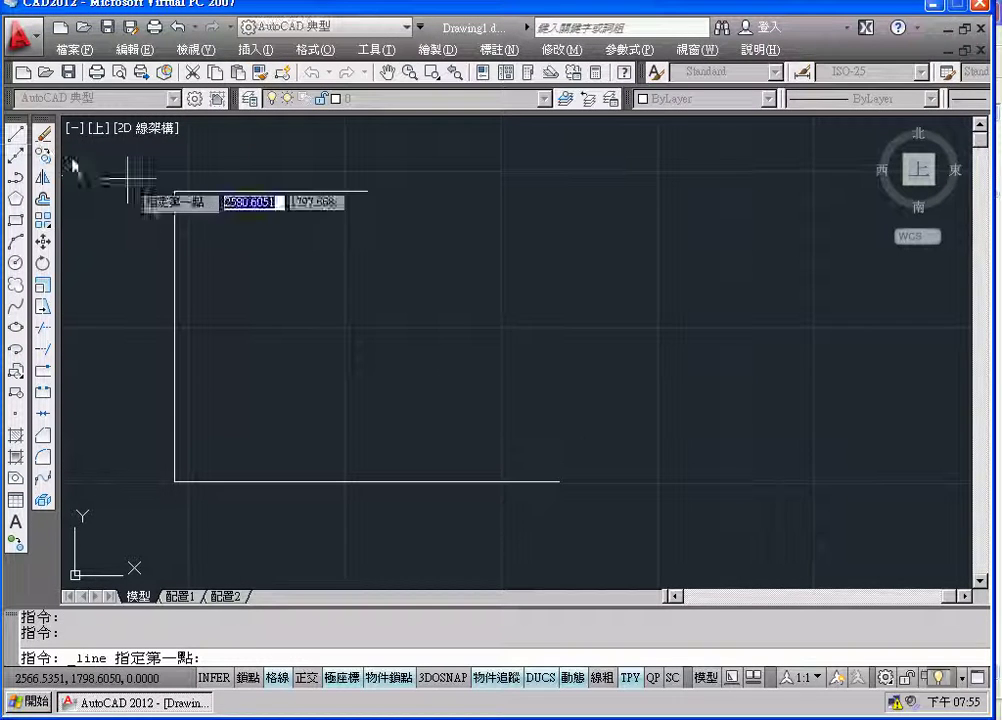
pyautogui.click(559, 481)
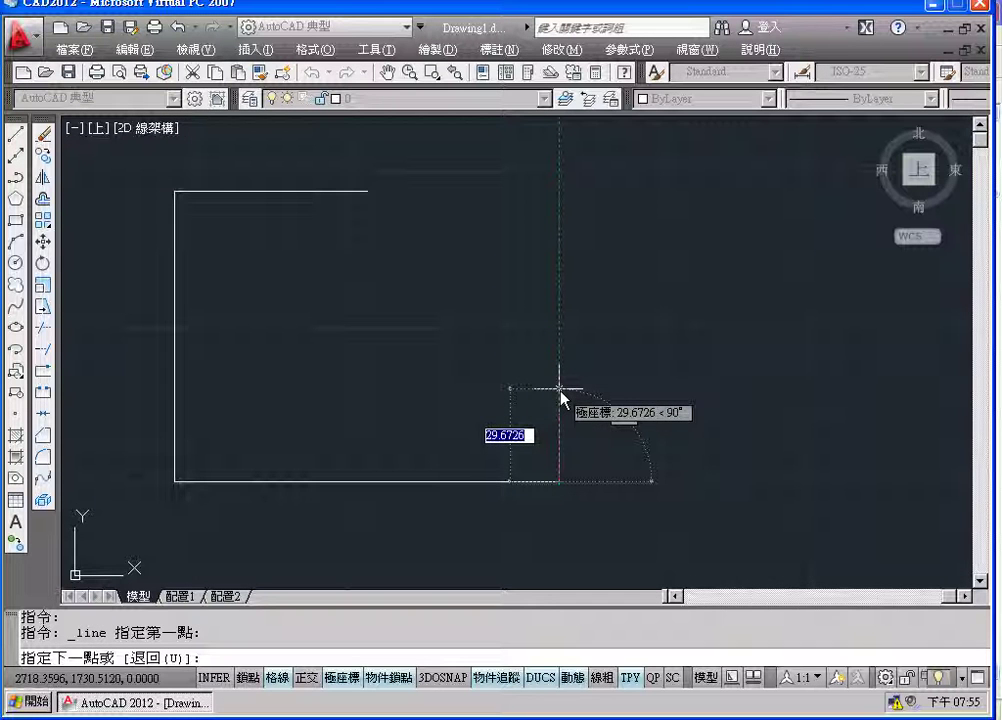
pyautogui.write('46.9')
pyautogui.press('Return')
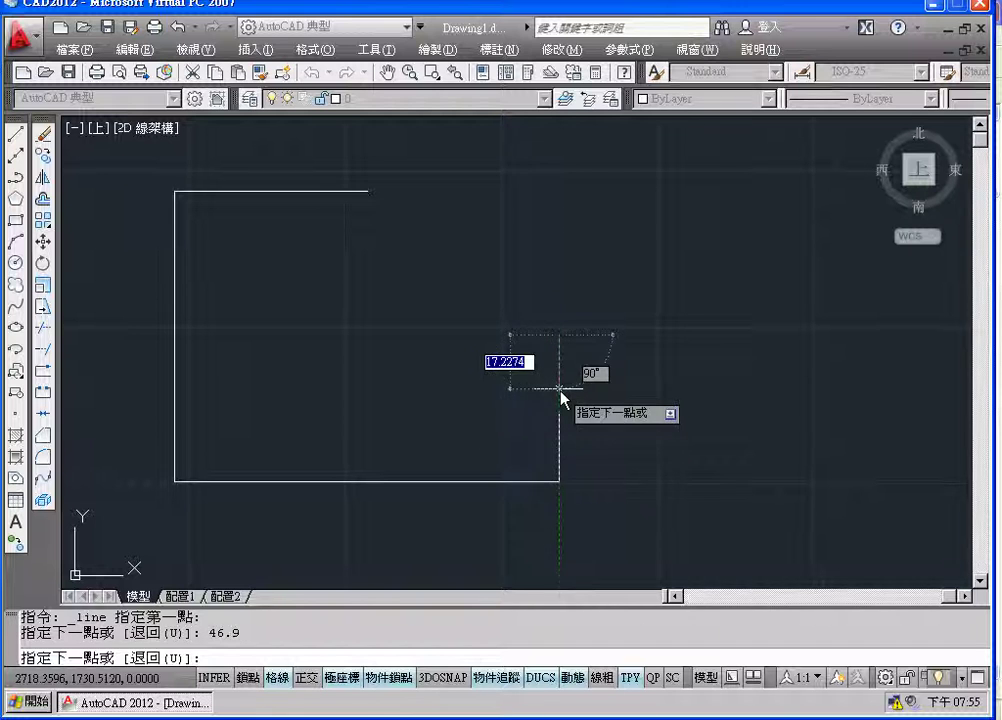
pyautogui.press('Return')
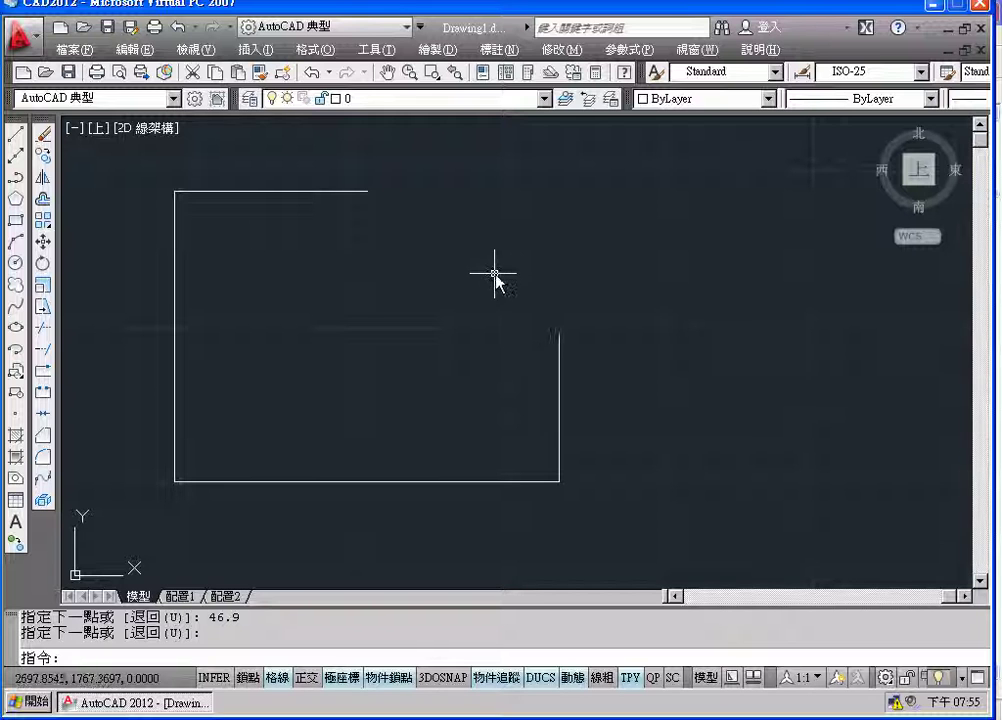
pyautogui.moveTo(496, 277); pyautogui.dragTo(491, 303, button='middle')
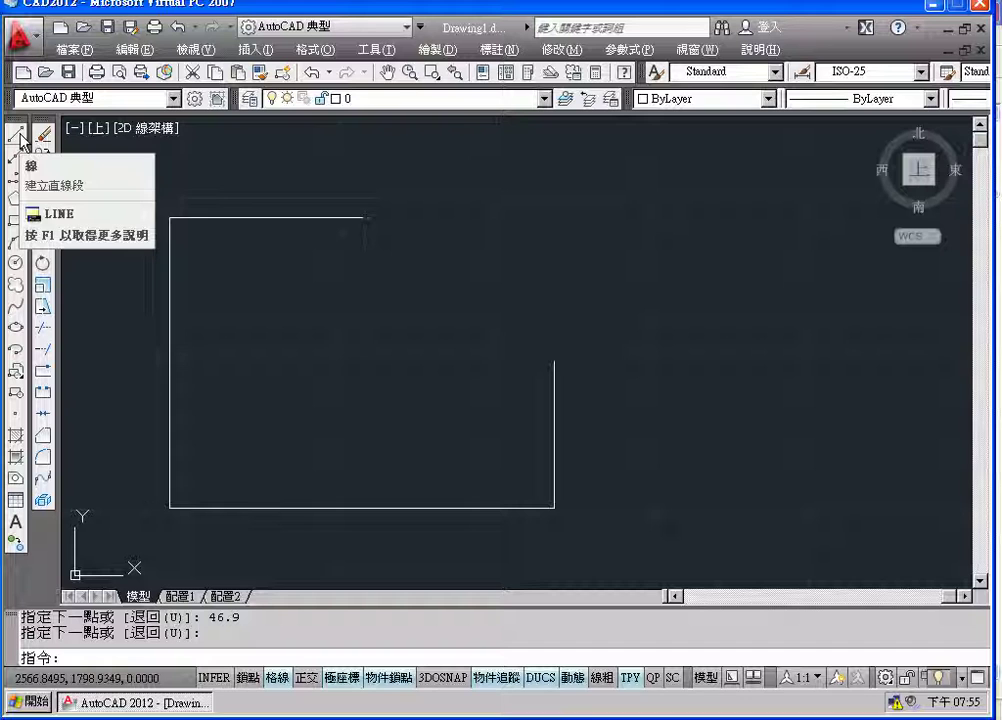
# Step: Draw the inner step lines from the 46.9 edge's top to the top edge, then undo them
pyautogui.click(17, 134)
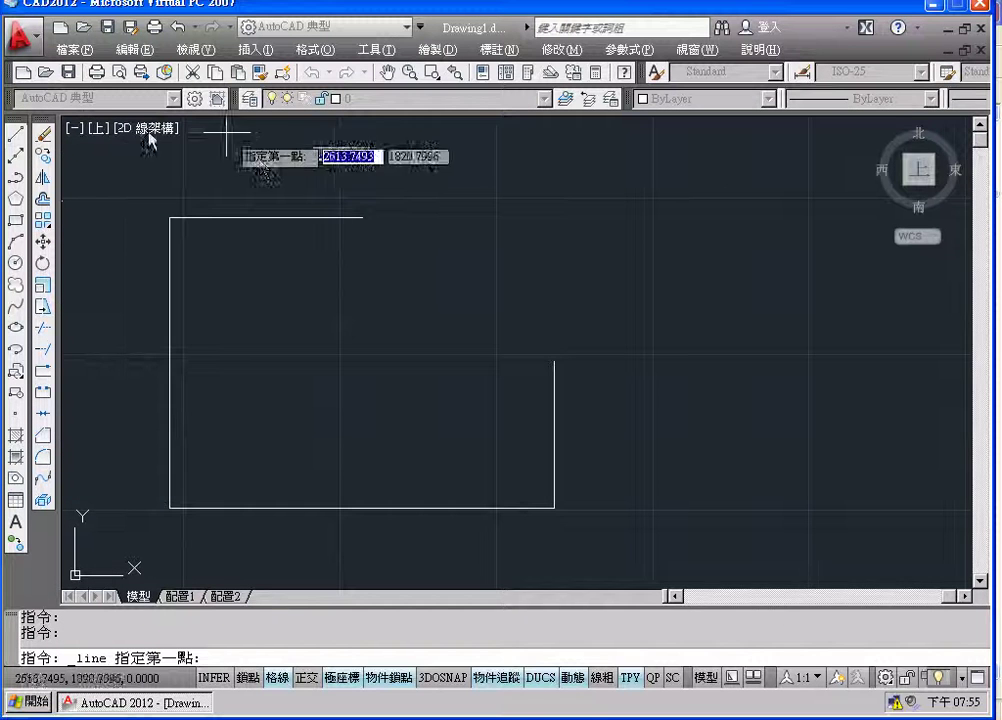
pyautogui.click(552, 360)
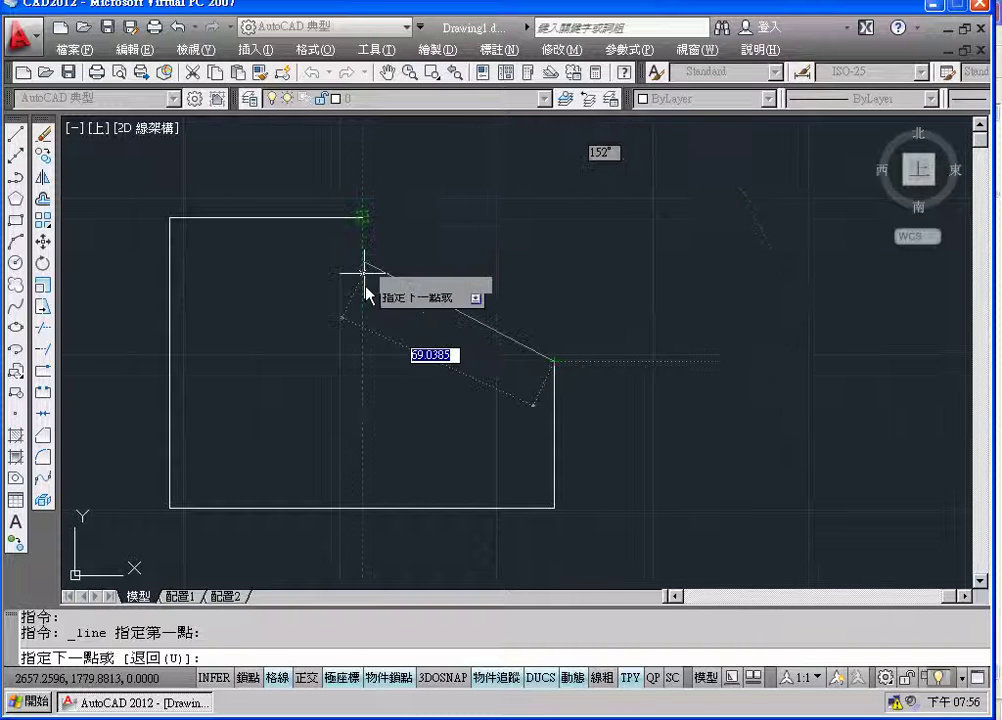
pyautogui.click(363, 361)
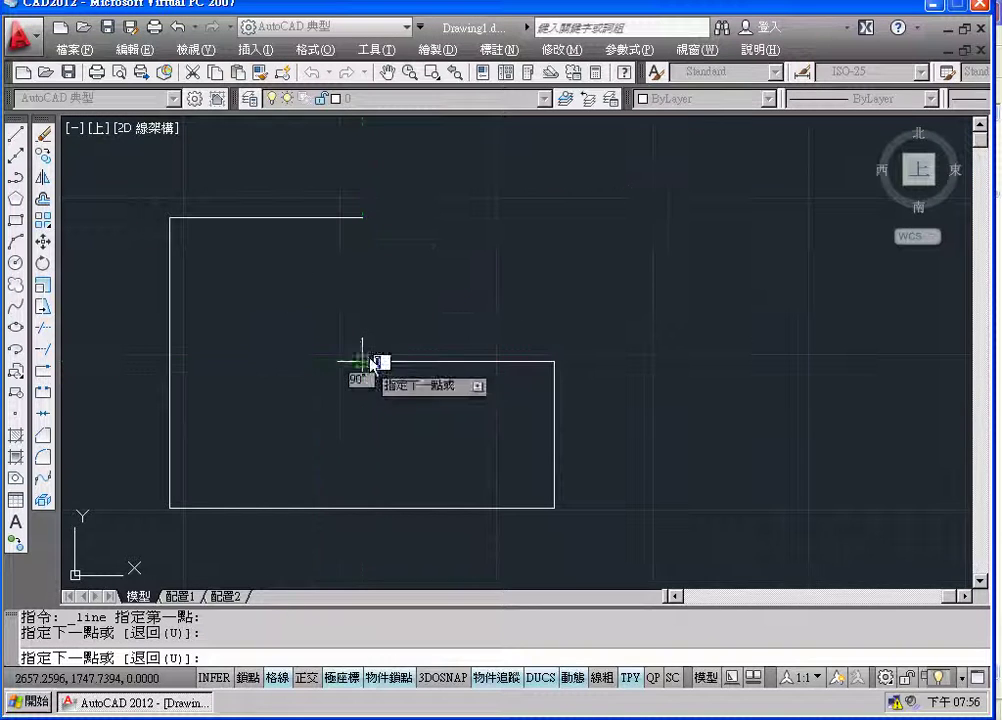
pyautogui.click(363, 217)
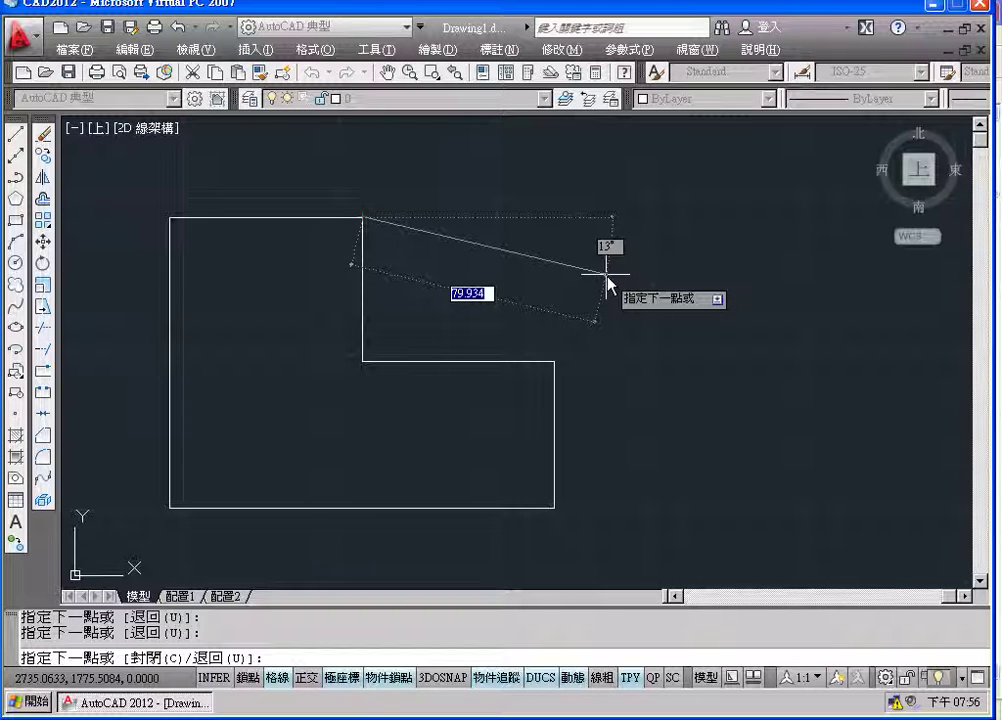
pyautogui.press('Return')
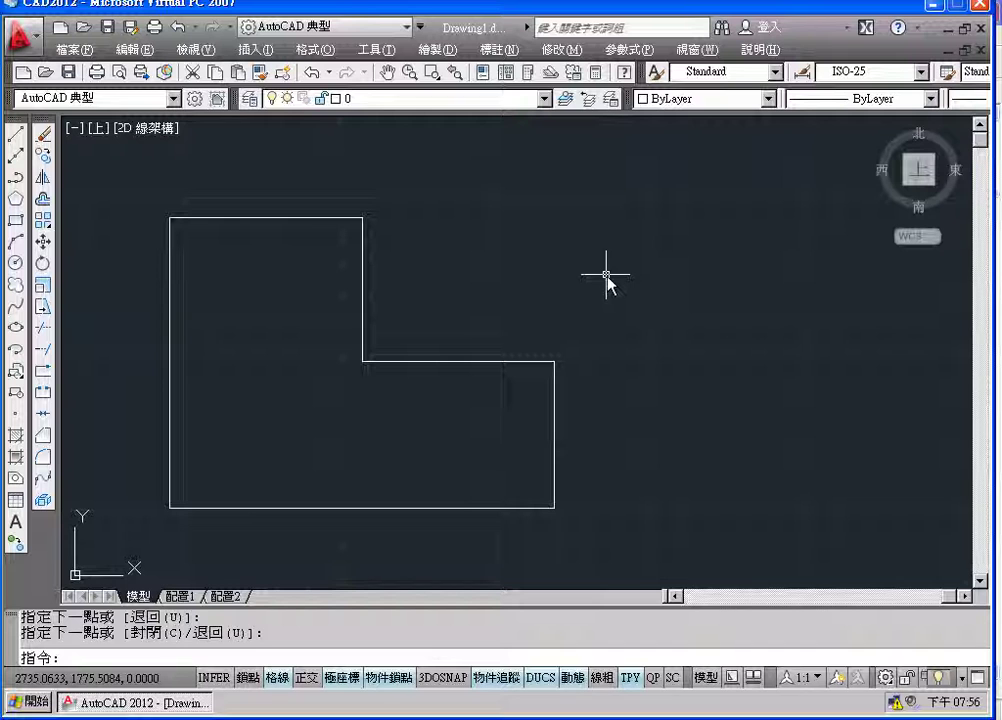
pyautogui.hotkey('ctrl', 'z')
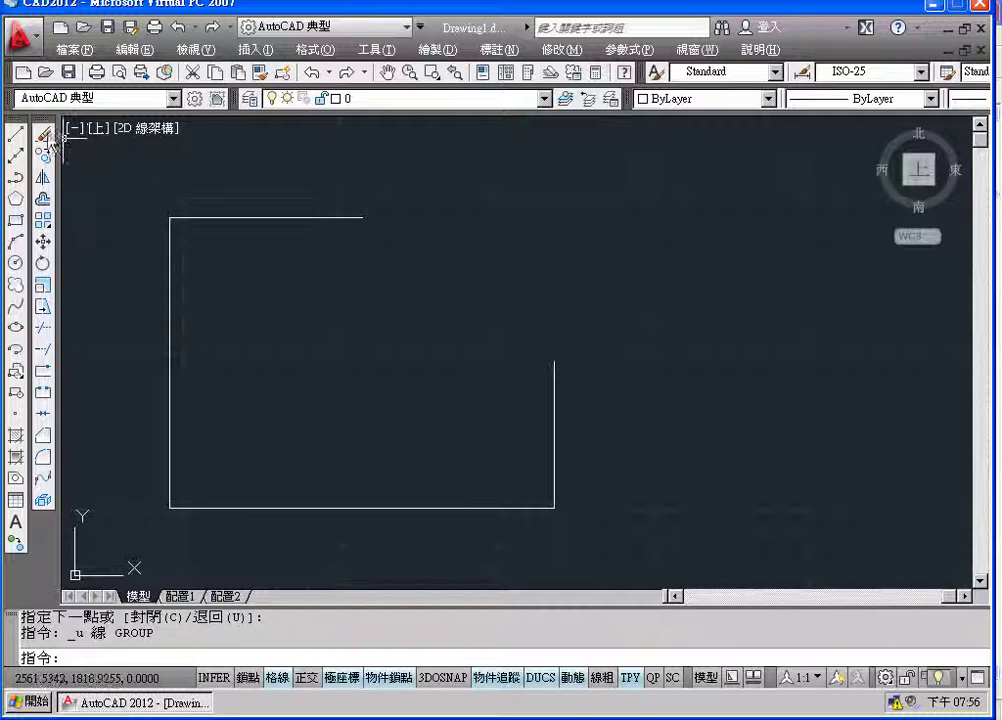
# Step: Draw a vertical line down from the 61.9 edge's end and a horizontal line left from the 46.9 edge's top
pyautogui.click(18, 136)
pyautogui.click(18, 136)
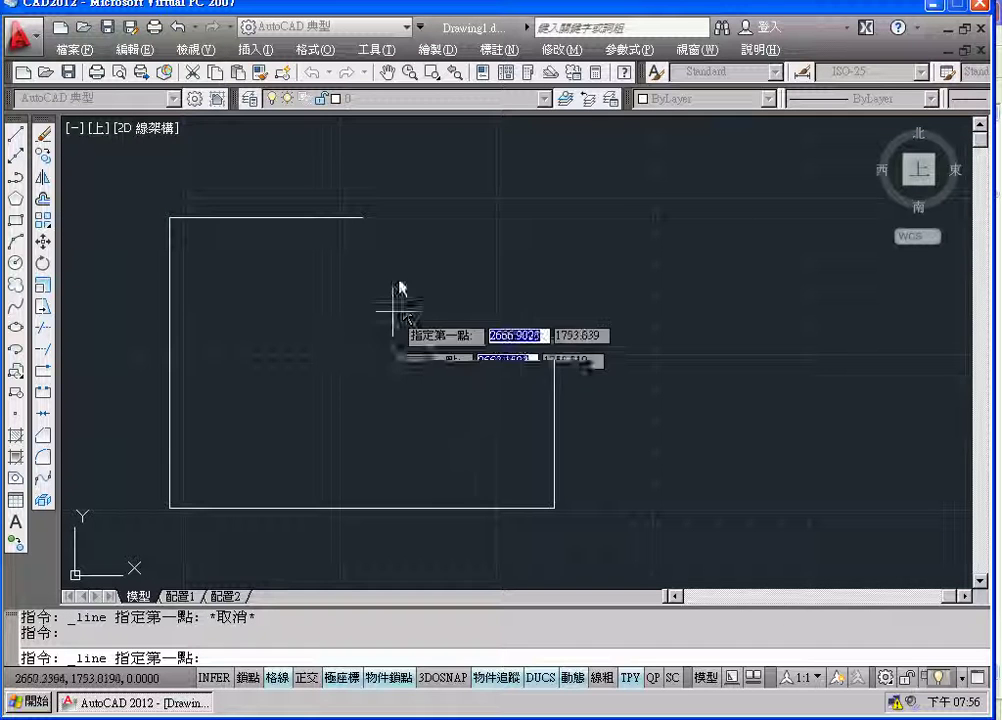
pyautogui.click(362, 215)
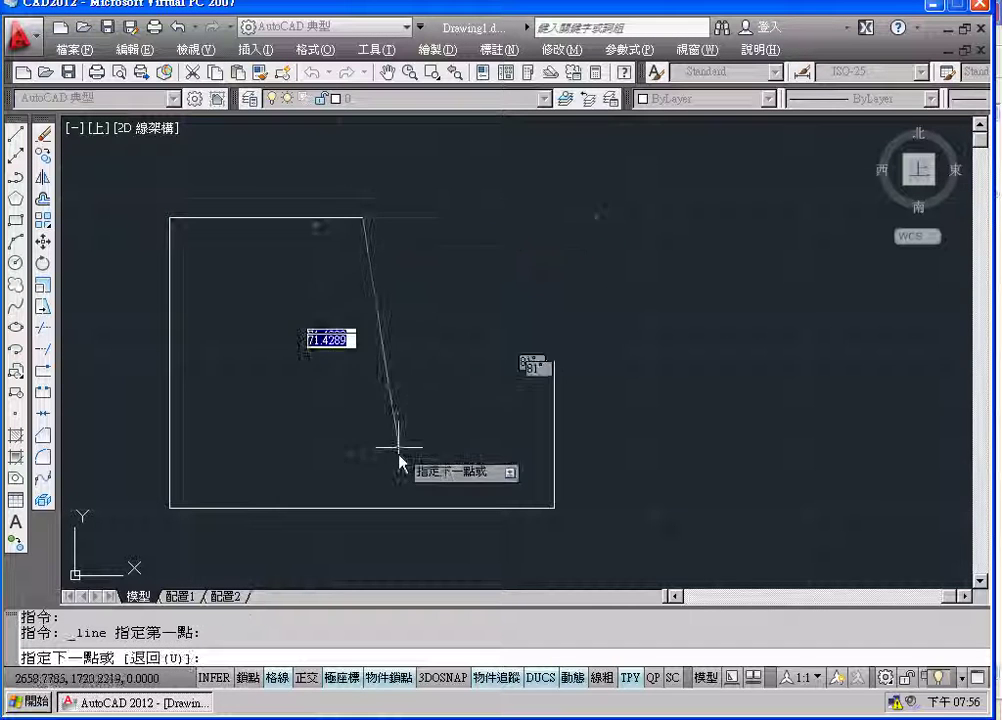
pyautogui.click(362, 460)
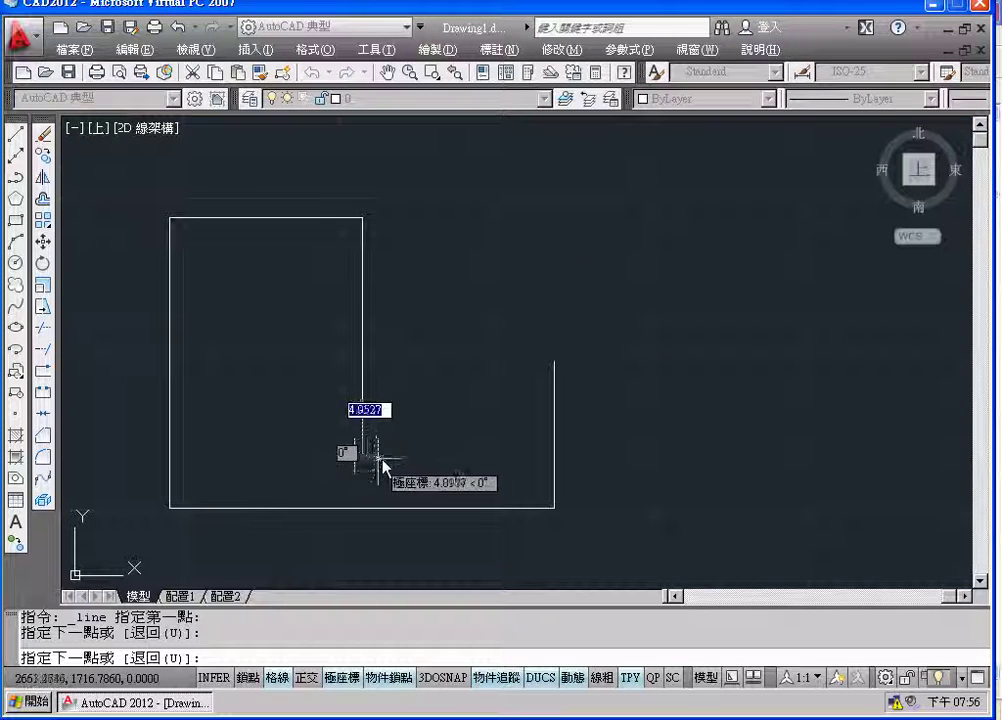
pyautogui.press('Return')
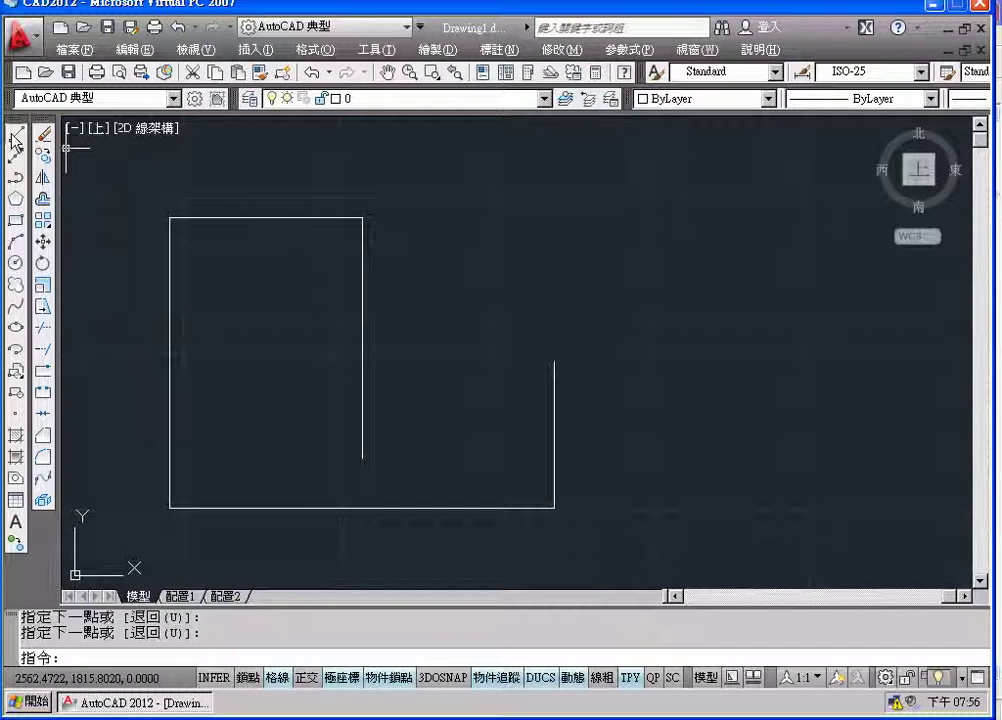
pyautogui.click(16, 134)
pyautogui.click(554, 361)
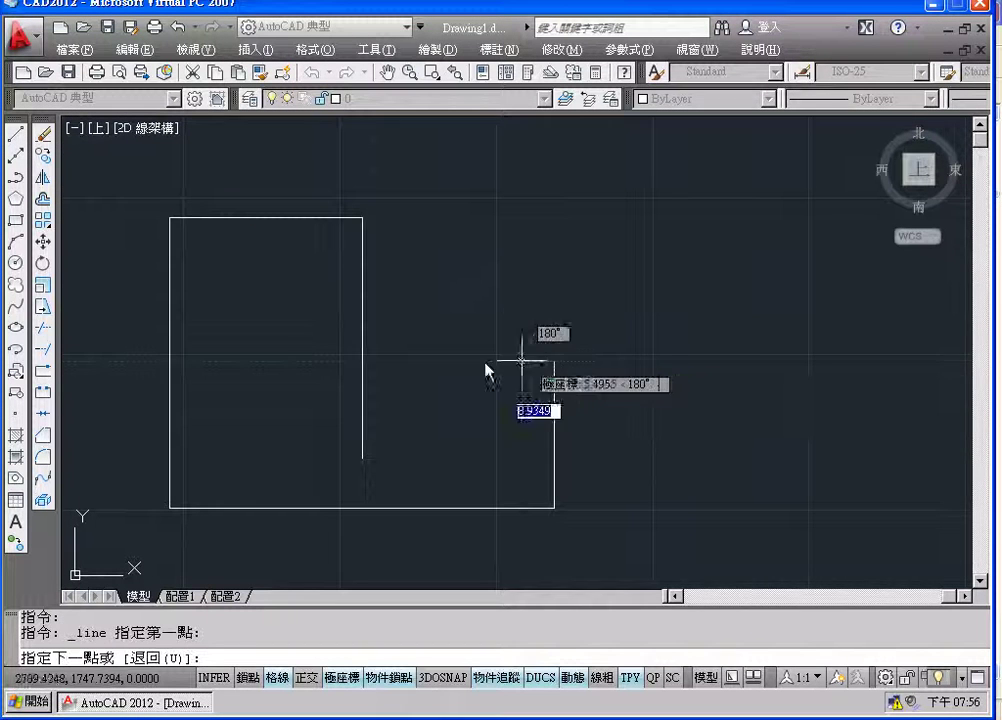
pyautogui.click(300, 361)
pyautogui.press('Return')
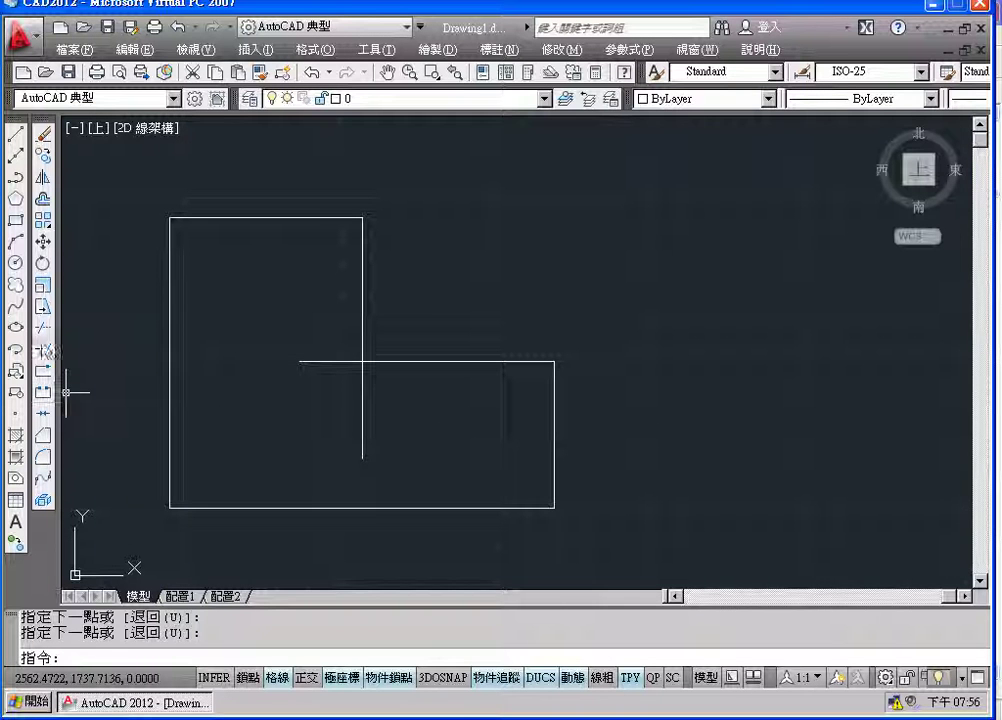
# Step: Trim the crossing lines at their intersection, then undo the trims and cancel Trim
pyautogui.click(43, 331)
pyautogui.click(362, 440)
pyautogui.press('Return')
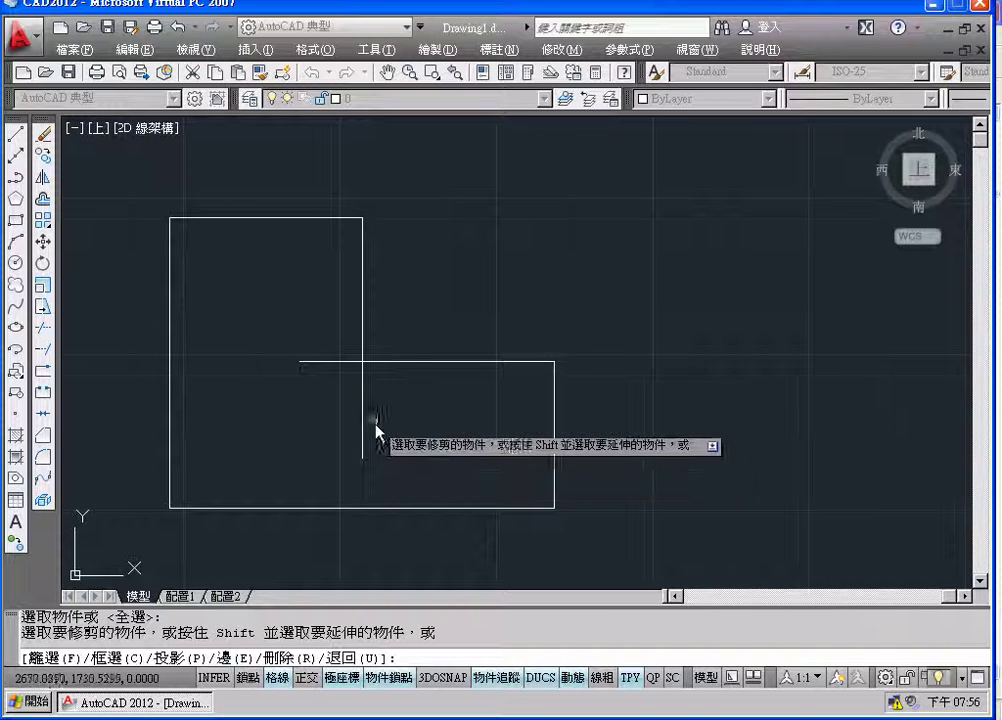
pyautogui.click(364, 425)
pyautogui.click(329, 361)
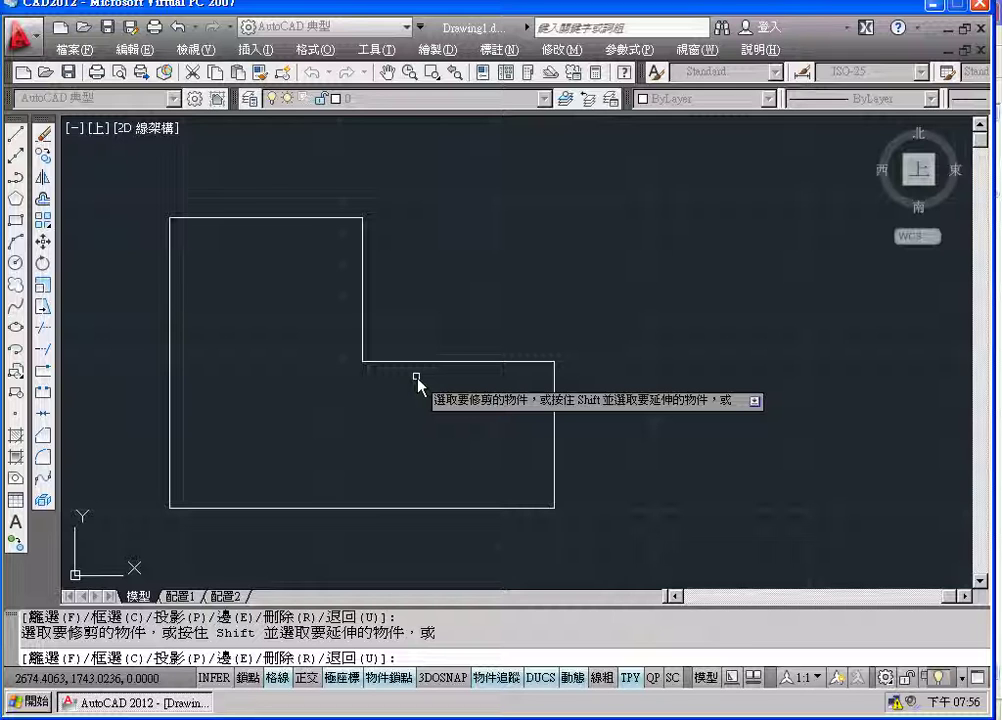
pyautogui.hotkey('ctrl', 'z')
pyautogui.hotkey('ctrl', 'z')
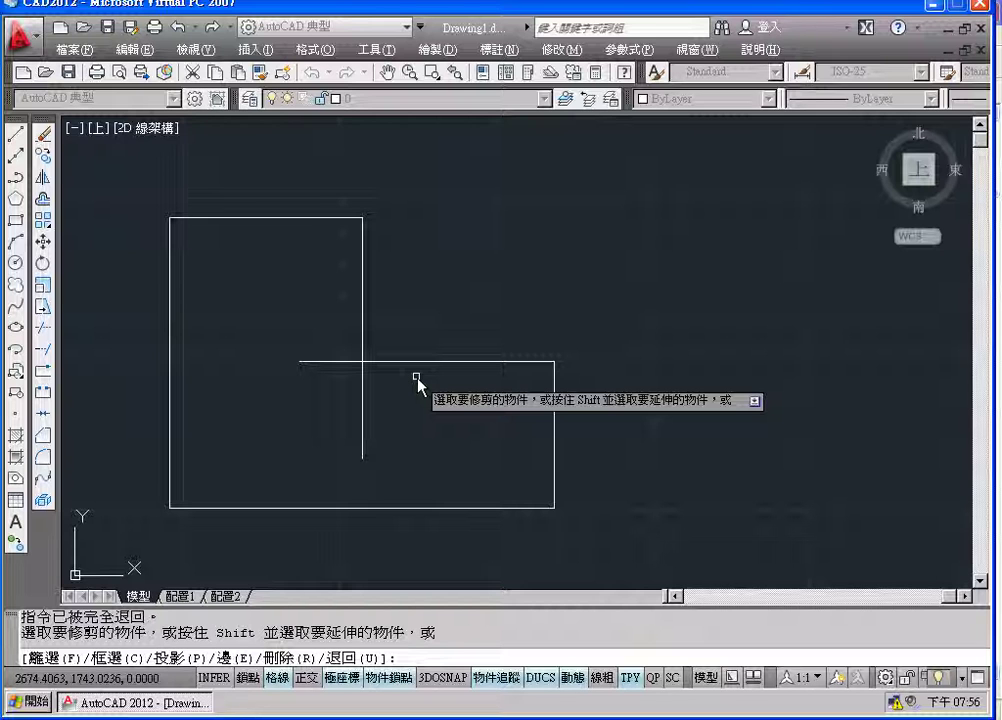
pyautogui.press('Escape')
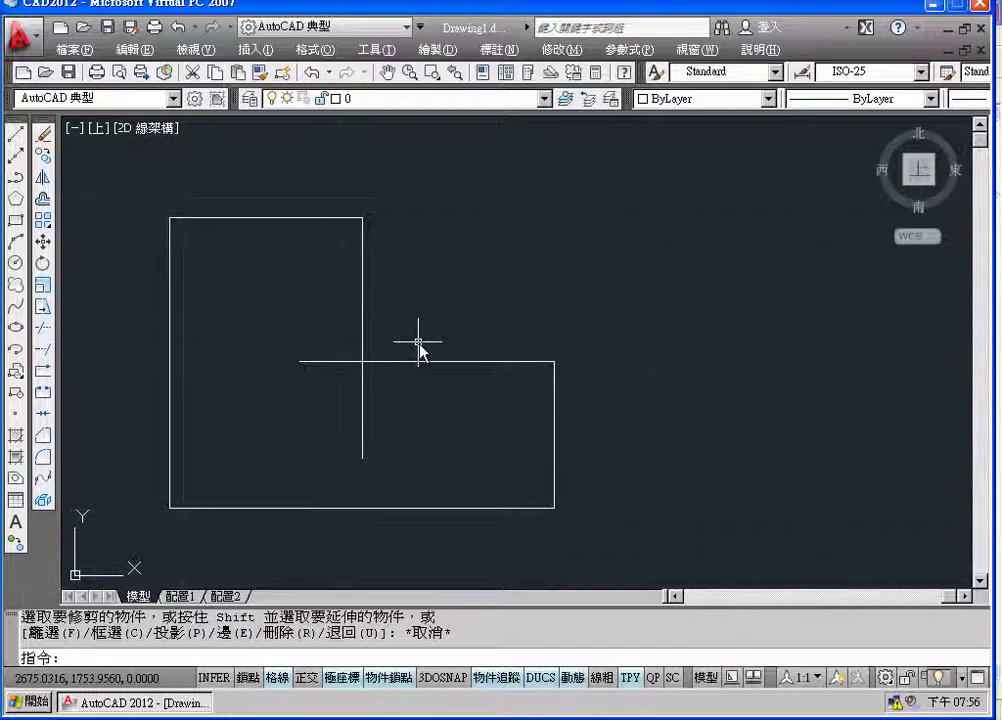
# Step: Window-select both crossing construction lines and erase them
pyautogui.click(418, 341)
pyautogui.click(328, 383)
pyautogui.click(303, 401)
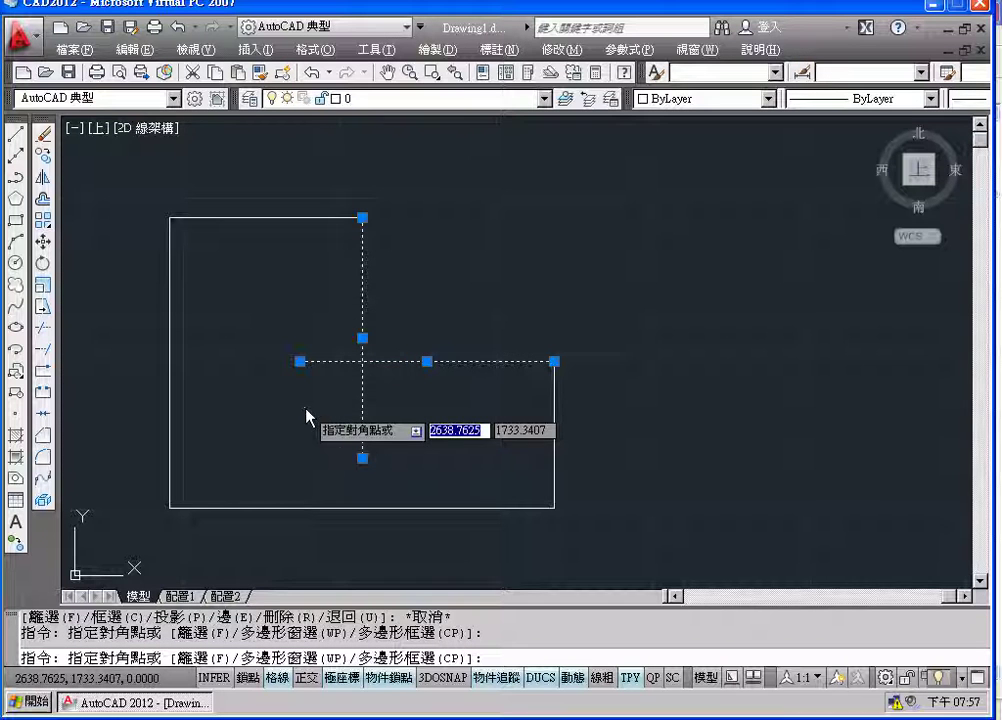
pyautogui.click(44, 134)
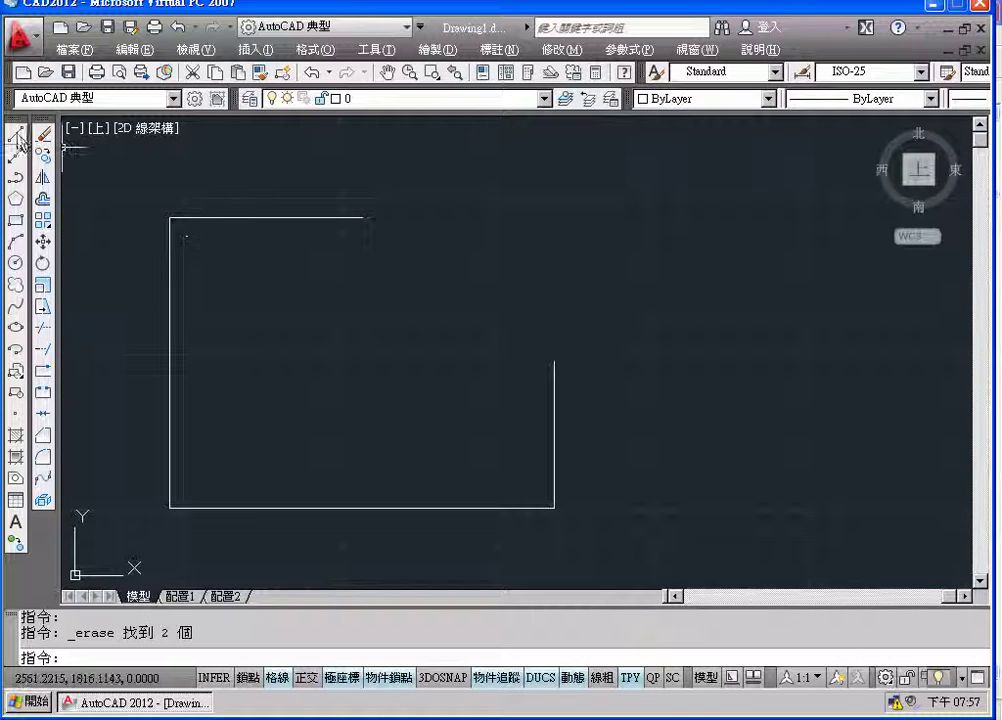
# Step: Draw the inner step: from the 46.9 edge's top left to the inner corner, then up to the top edge
pyautogui.click(17, 136)
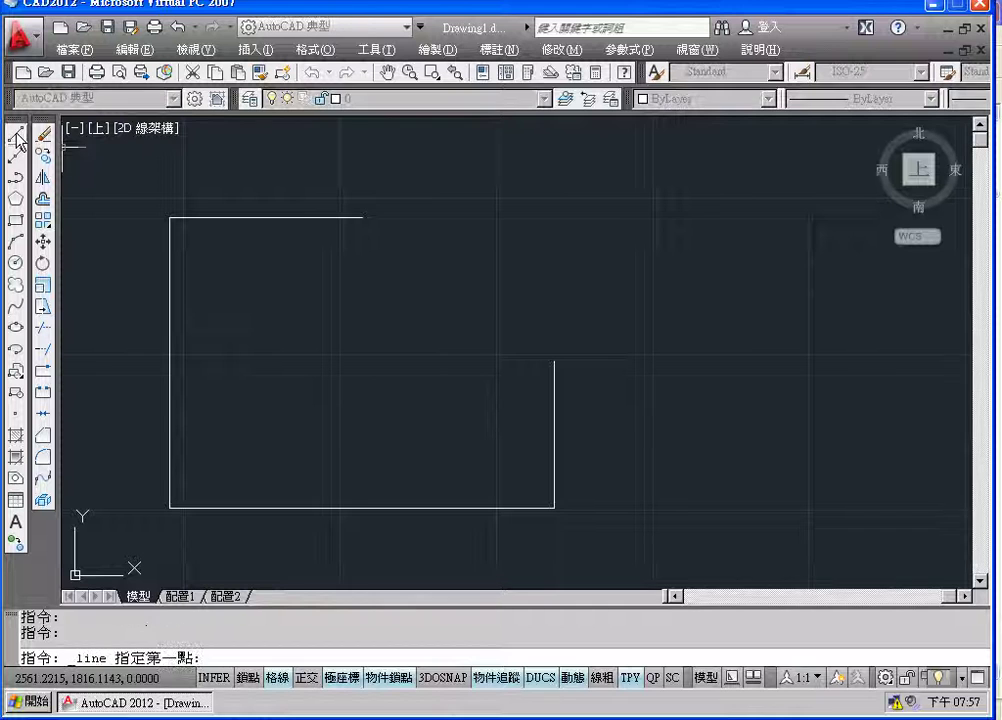
pyautogui.click(554, 361)
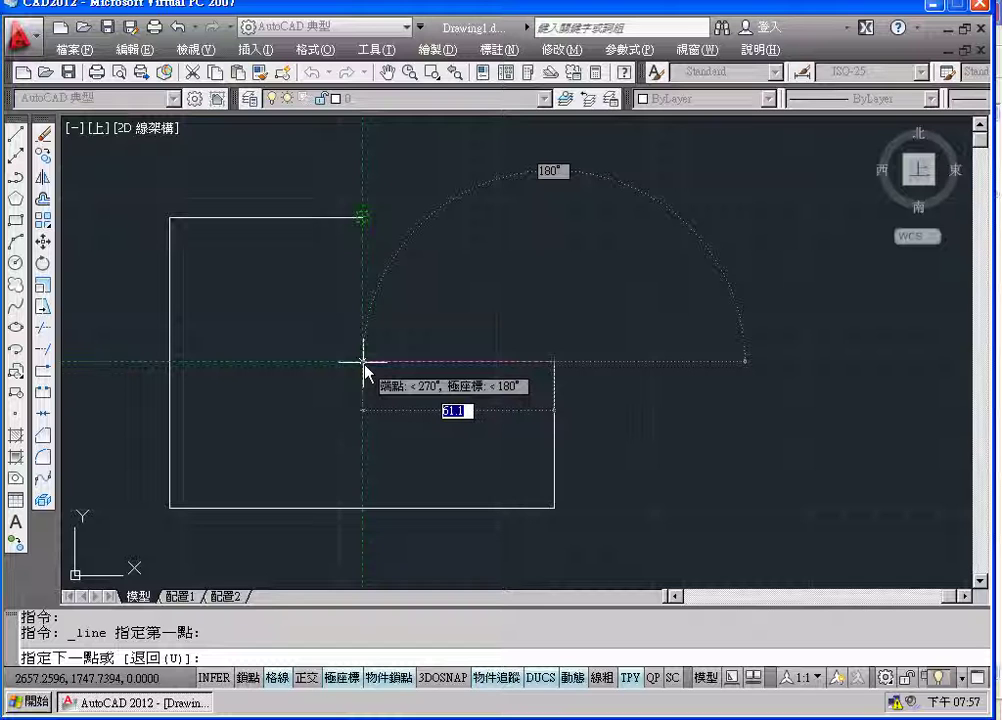
pyautogui.click(363, 361)
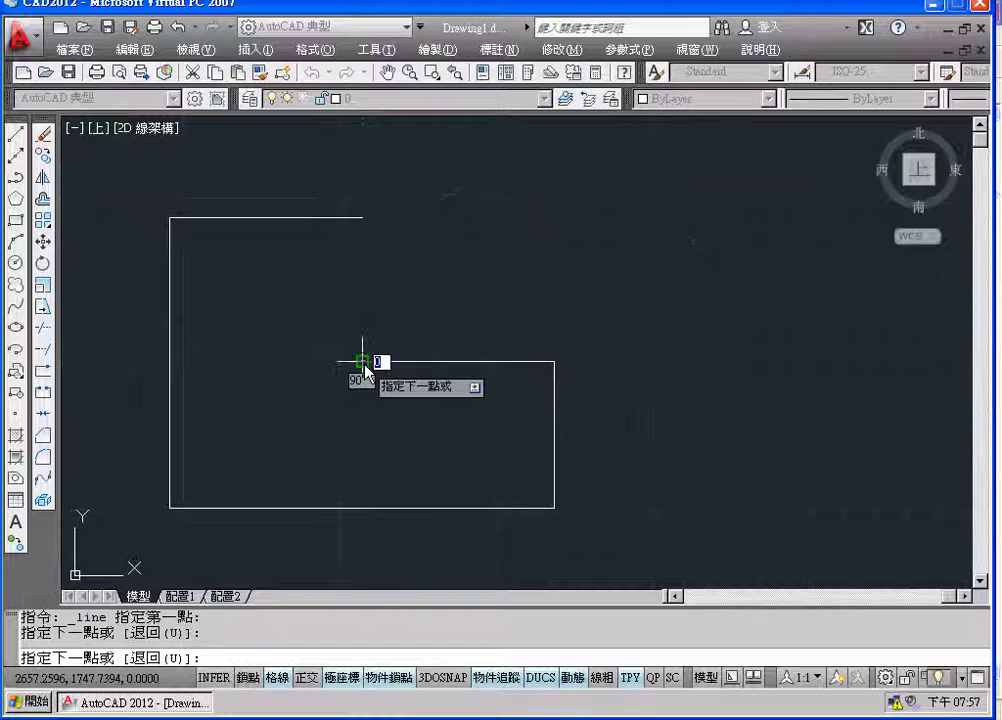
pyautogui.click(362, 217)
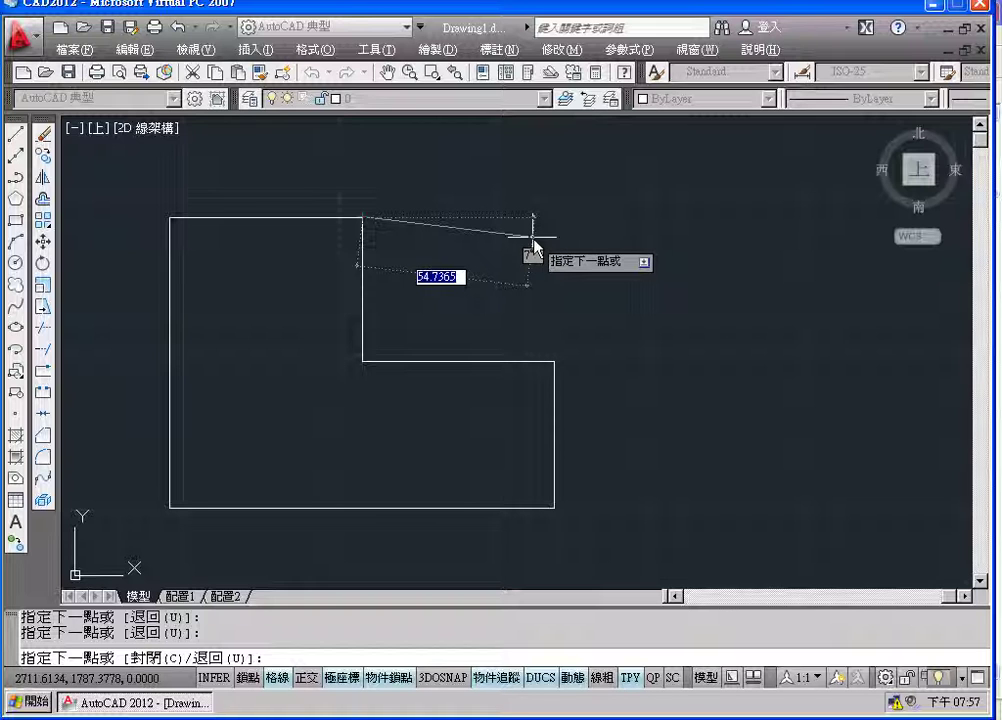
pyautogui.press('Return')
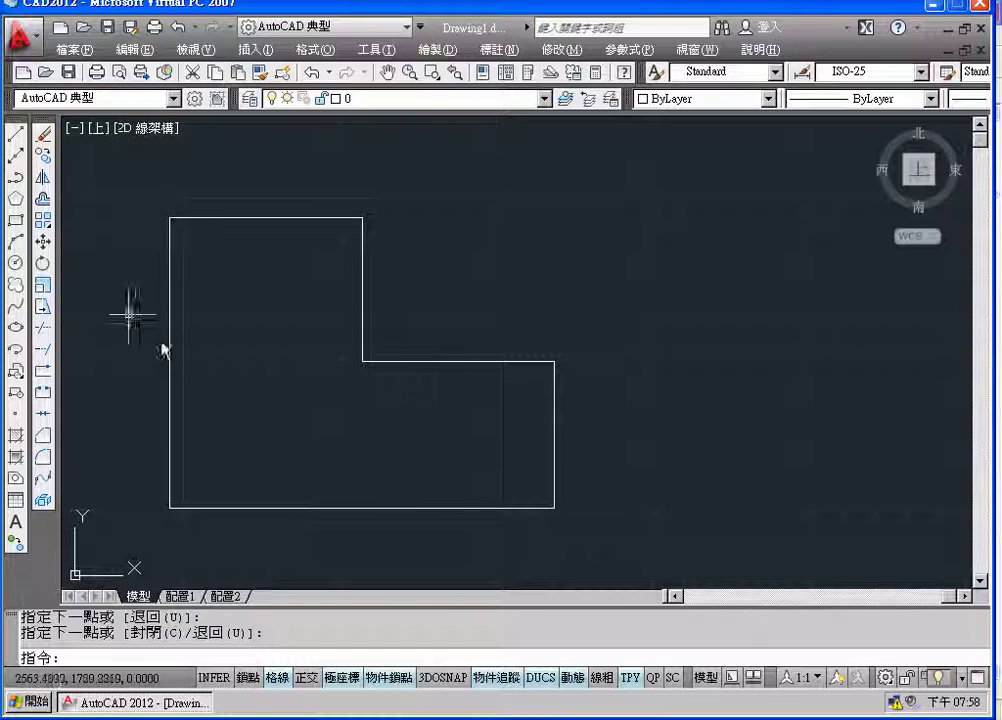
# Step: Add a circle of radius 20 centred on the inner corner
pyautogui.click(15, 262)
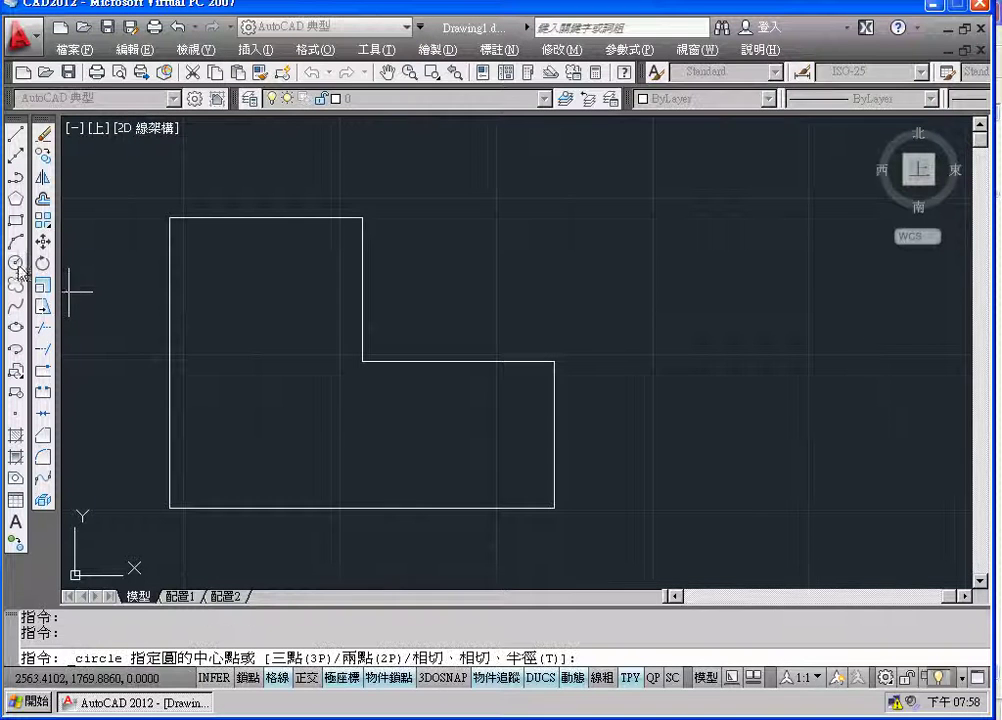
pyautogui.click(362, 361)
pyautogui.write('20')
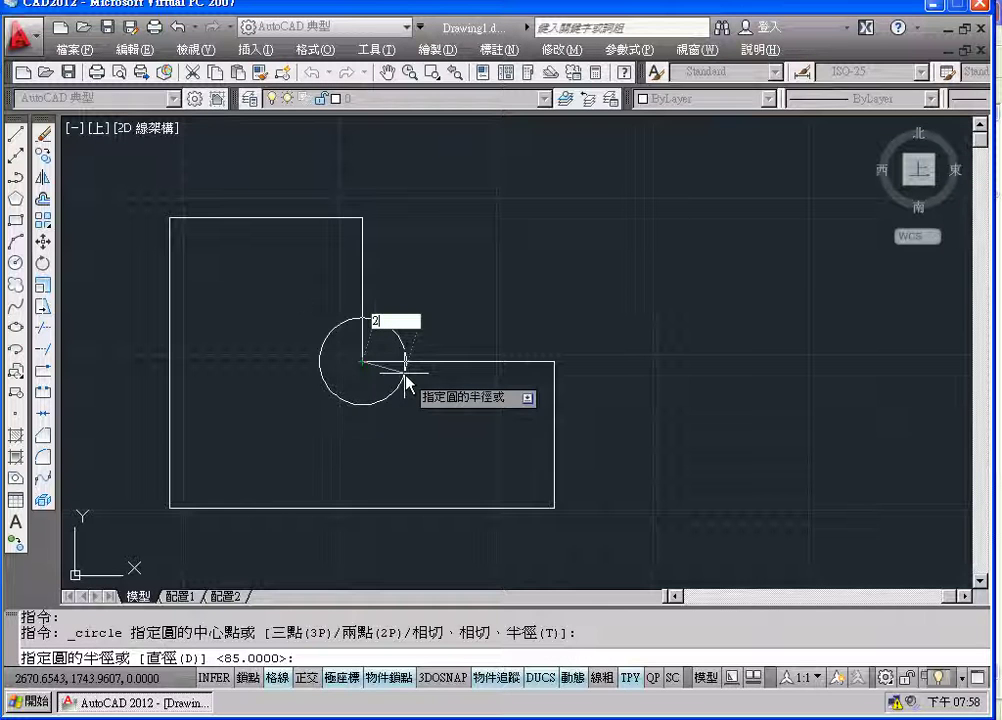
pyautogui.press('Return')
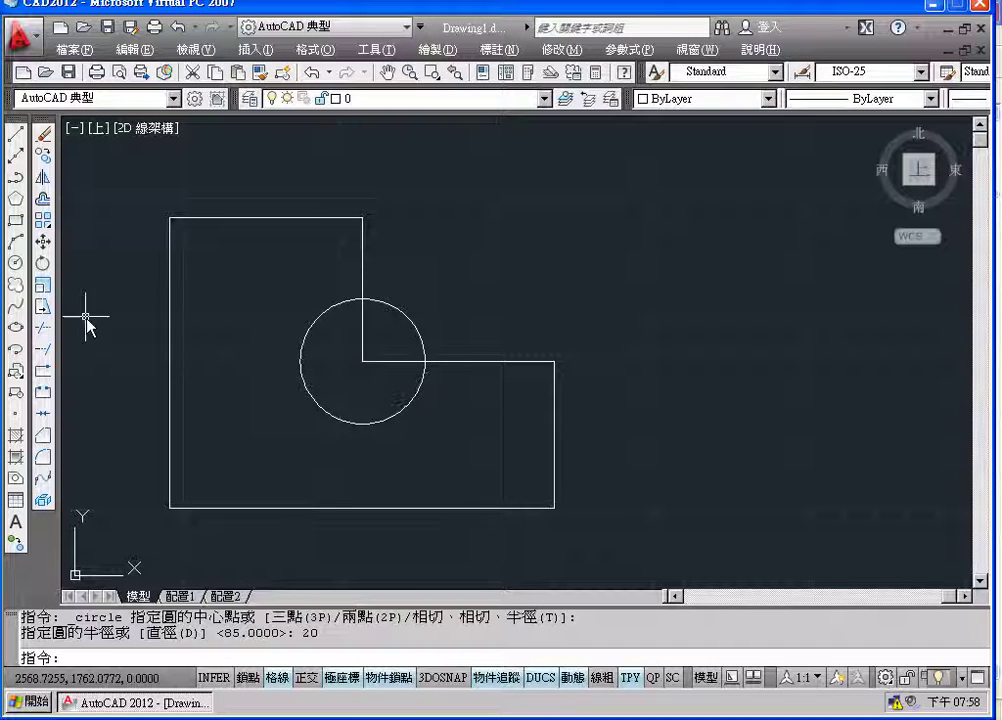
# Step: Trim the circle's outer arc and both line pieces inside it, leaving the R20 notch
pyautogui.click(43, 327)
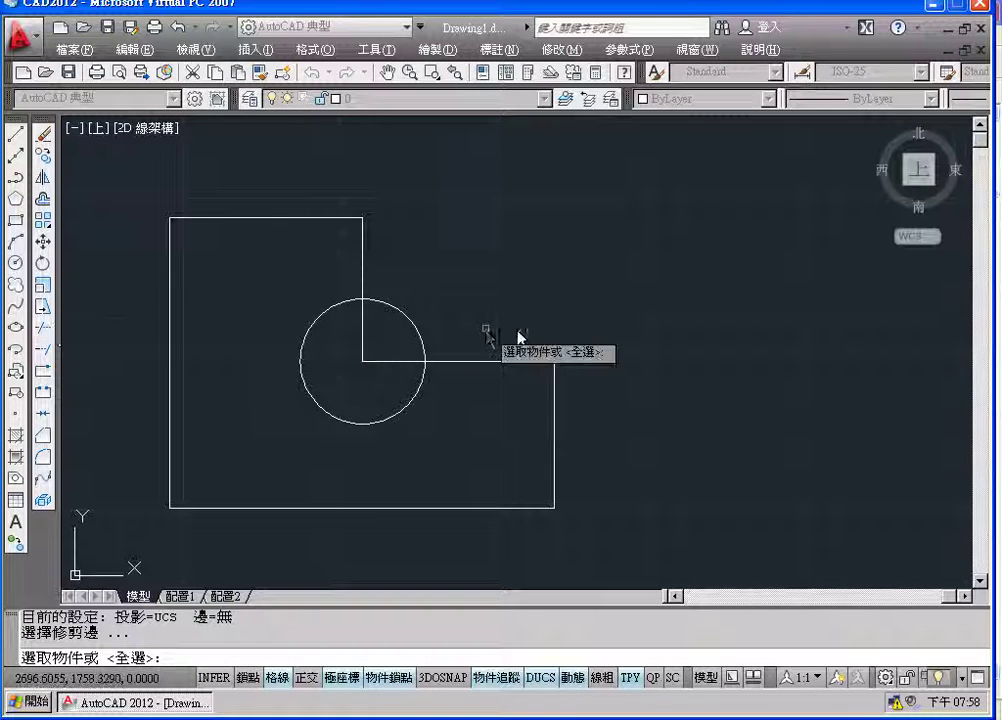
pyautogui.press('Return')
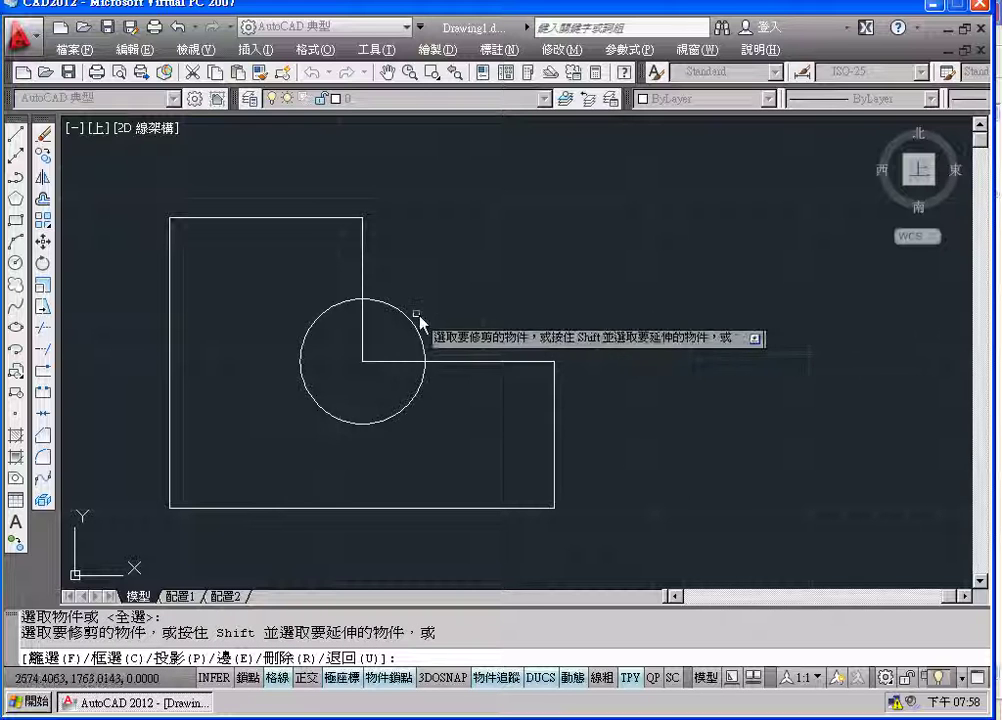
pyautogui.click(410, 322)
pyautogui.click(395, 362)
pyautogui.click(362, 340)
pyautogui.scroll(-2, 495, 330)
pyautogui.moveTo(492, 324); pyautogui.dragTo(563, 307, button='middle')
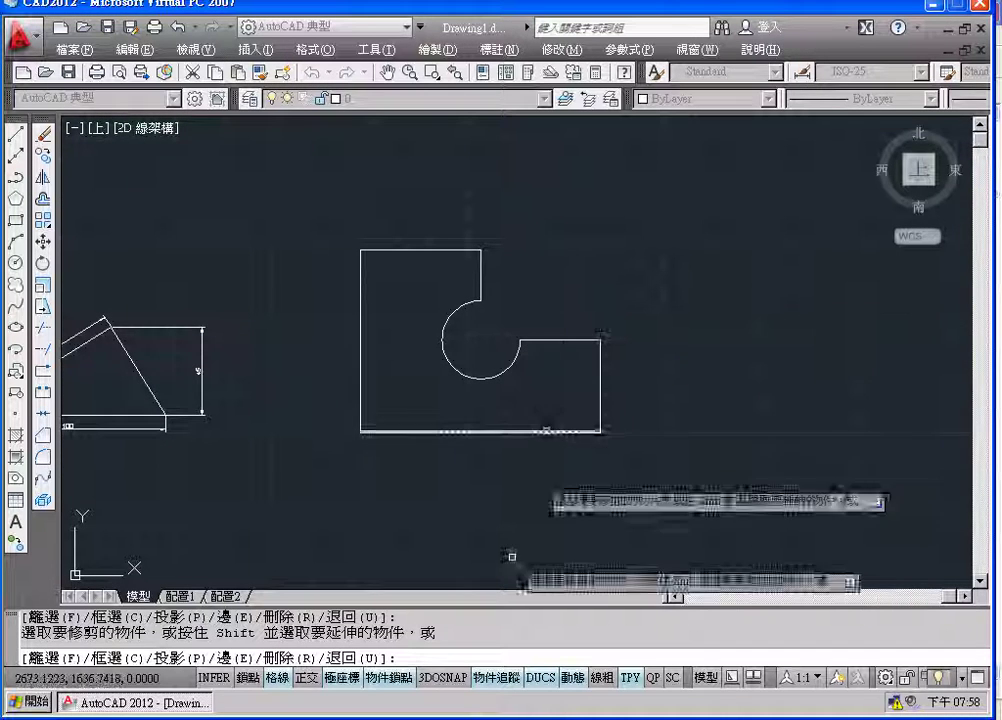
pyautogui.hotkey('alt', 'Tab')
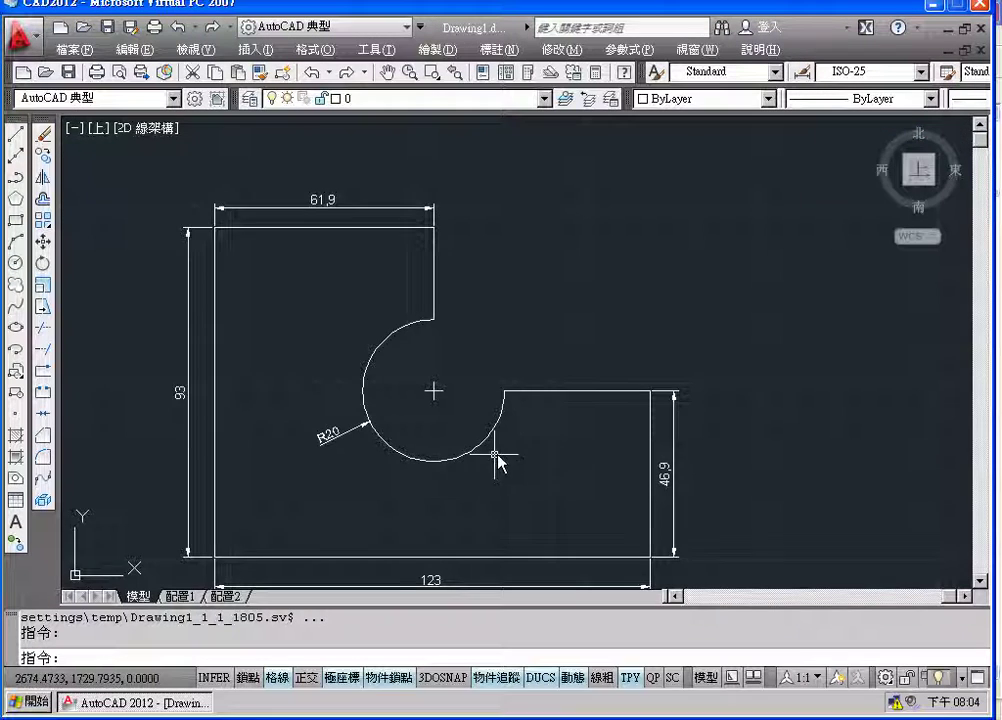
# Step: Pan the dimensioned L-plate drawing upward to view it
pyautogui.moveTo(517, 455); pyautogui.dragTo(512, 400, button='middle')
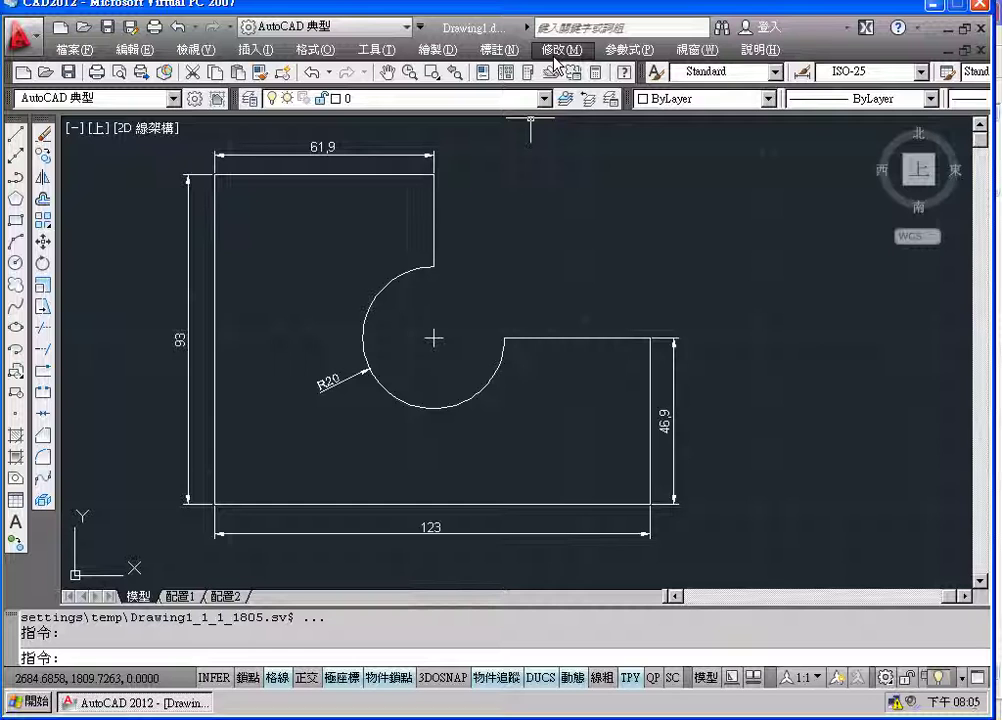
pyautogui.click(560, 49)
pyautogui.moveTo(497, 49)
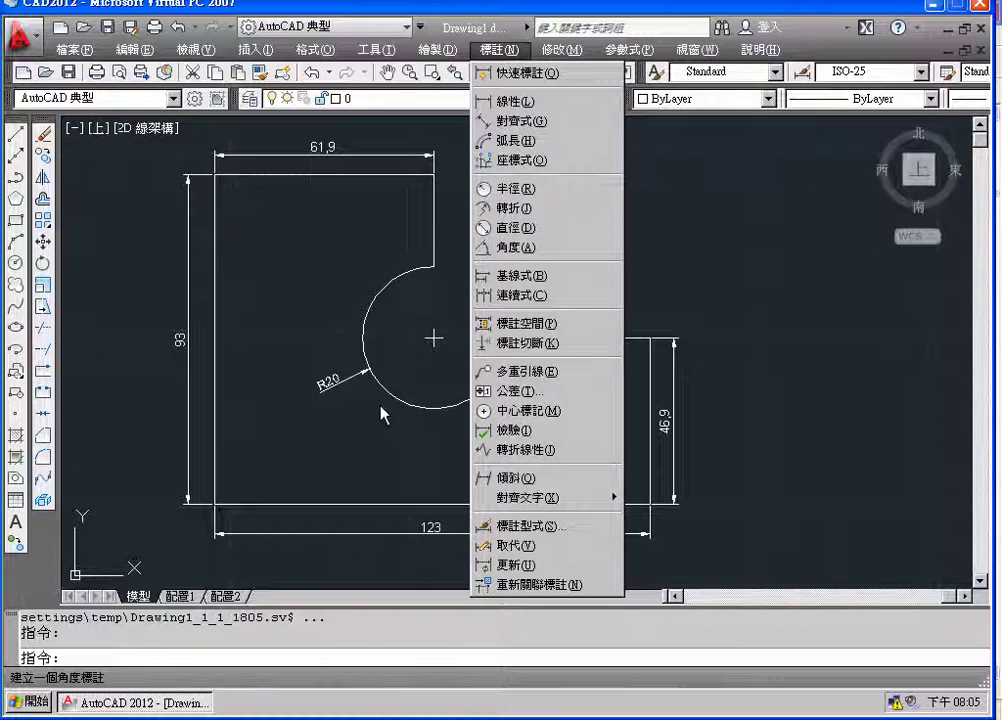
pyautogui.click(324, 447)
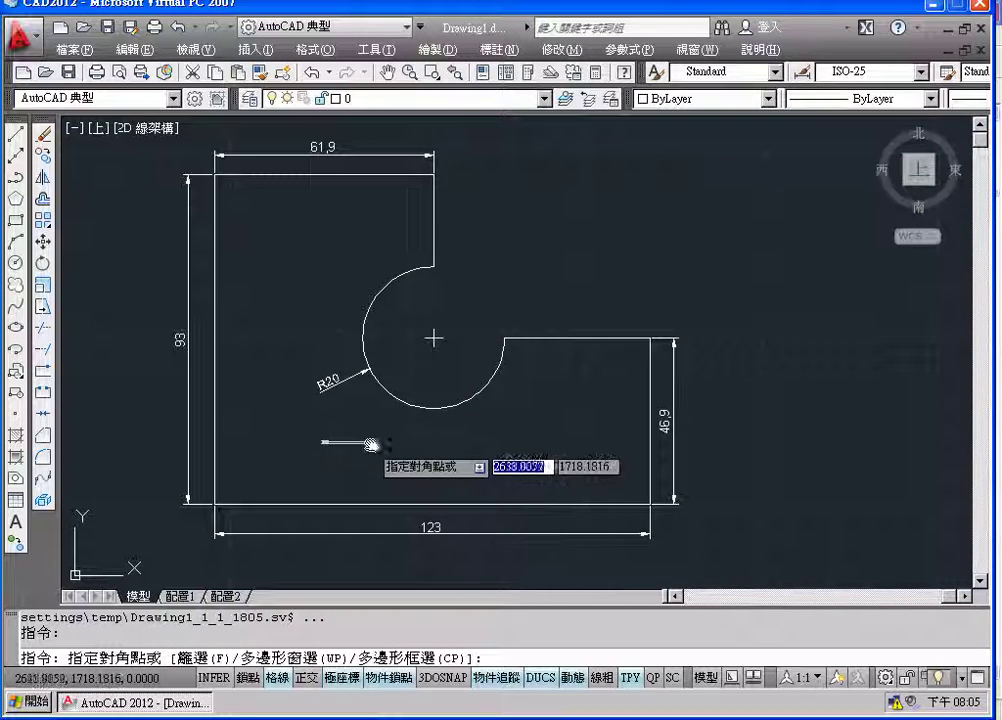